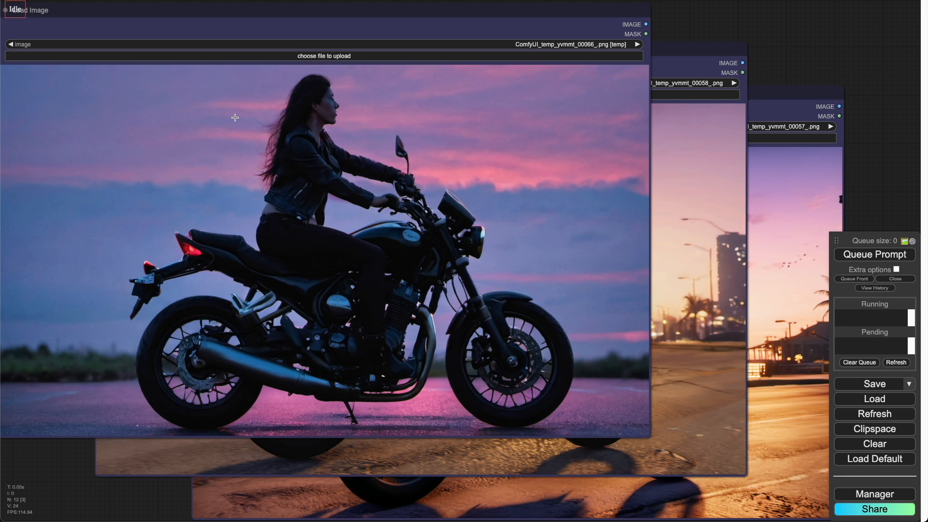
# Step: Compare the three loaded example images of a woman riding a motorbike at dusk
pyautogui.click(696, 50)
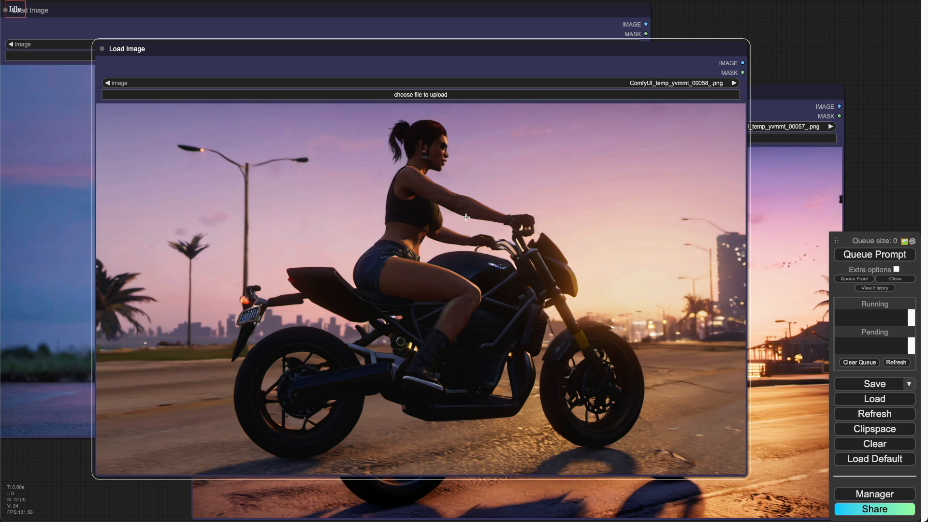
pyautogui.click(799, 96)
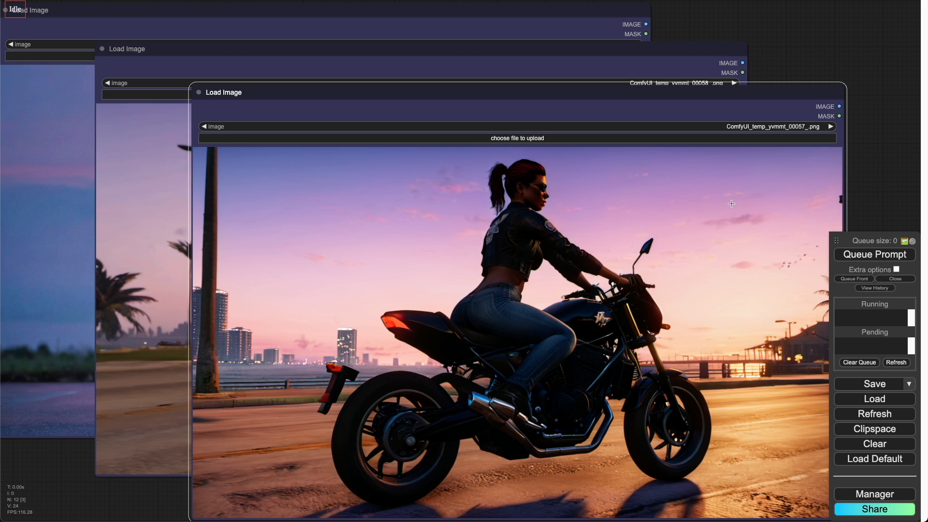
pyautogui.moveTo(870, 150); pyautogui.dragTo(875, 148)
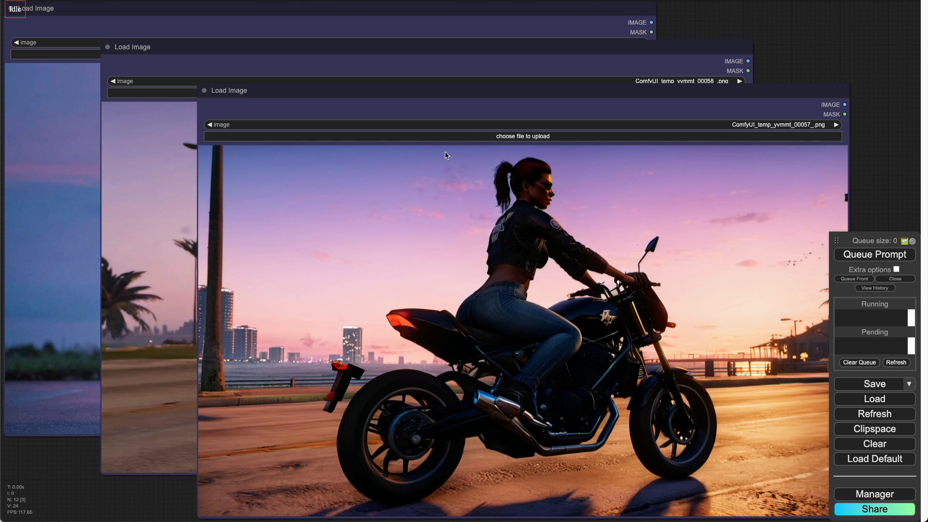
pyautogui.moveTo(755, 48)
pyautogui.mouseDown()
pyautogui.moveTo(748, 144)
pyautogui.moveTo(722, 244)
pyautogui.mouseUp()
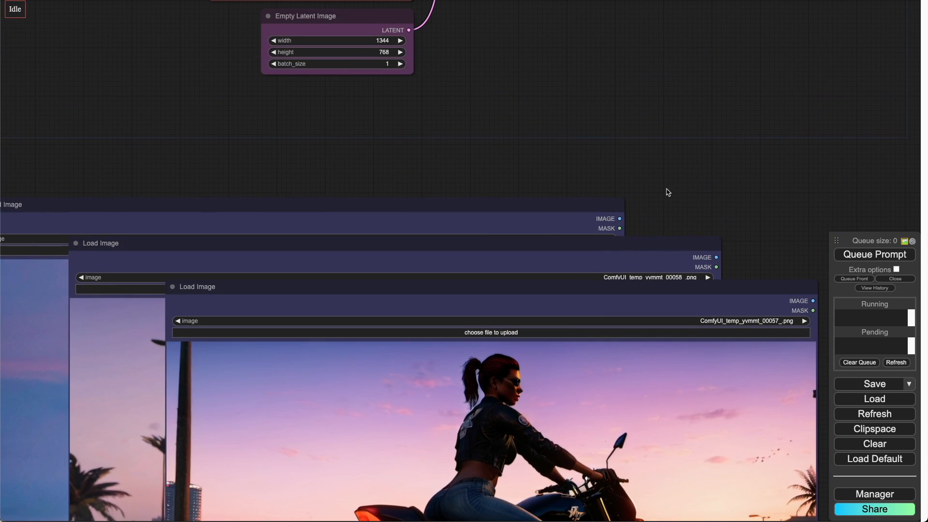
pyautogui.moveTo(609, 152); pyautogui.dragTo(688, 333)
pyautogui.moveTo(605, 222); pyautogui.dragTo(598, 334)
pyautogui.moveTo(618, 239)
pyautogui.mouseDown()
pyautogui.moveTo(605, 279)
pyautogui.moveTo(576, 279)
pyautogui.moveTo(607, 292)
pyautogui.mouseUp()
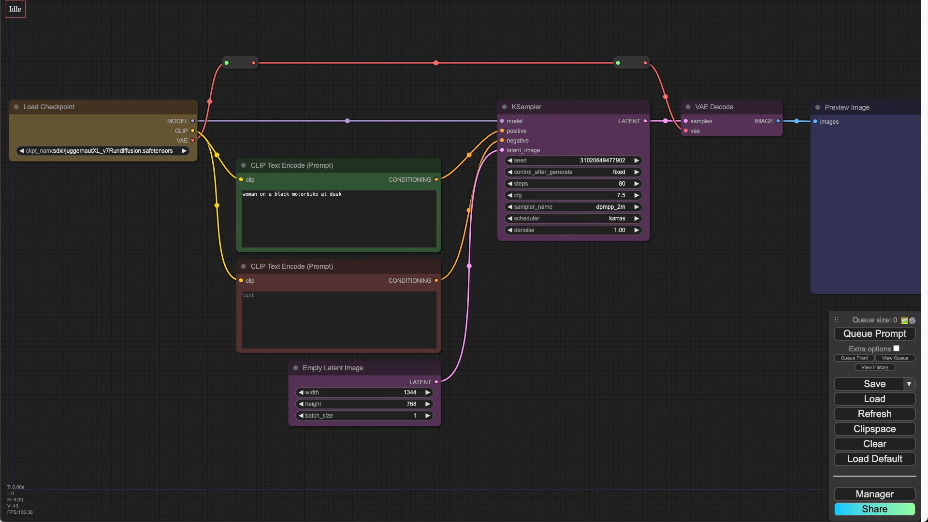
# Step: Queue the prompt to generate an image of a woman on a black motorbike at dusk
pyautogui.click(854, 336)
pyautogui.click(854, 336)
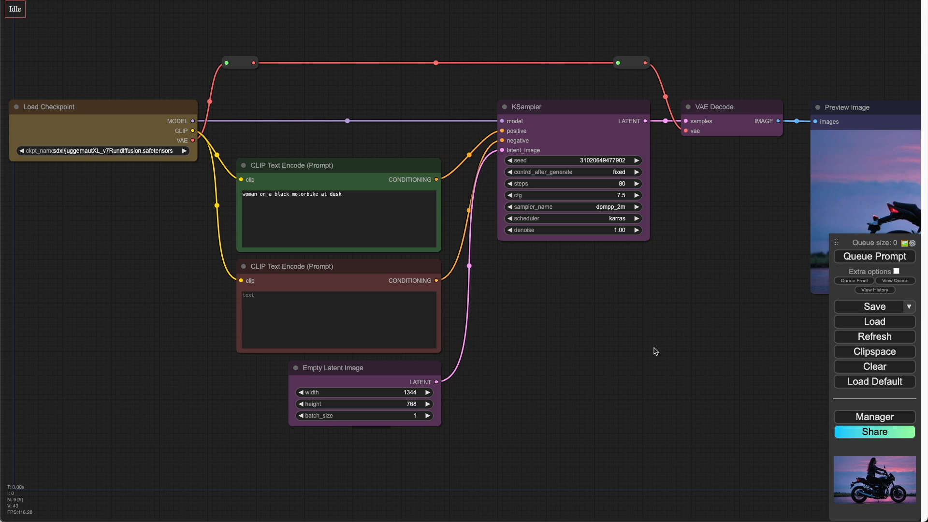
pyautogui.moveTo(661, 325); pyautogui.dragTo(535, 325)
pyautogui.scroll(3, 582, 190)
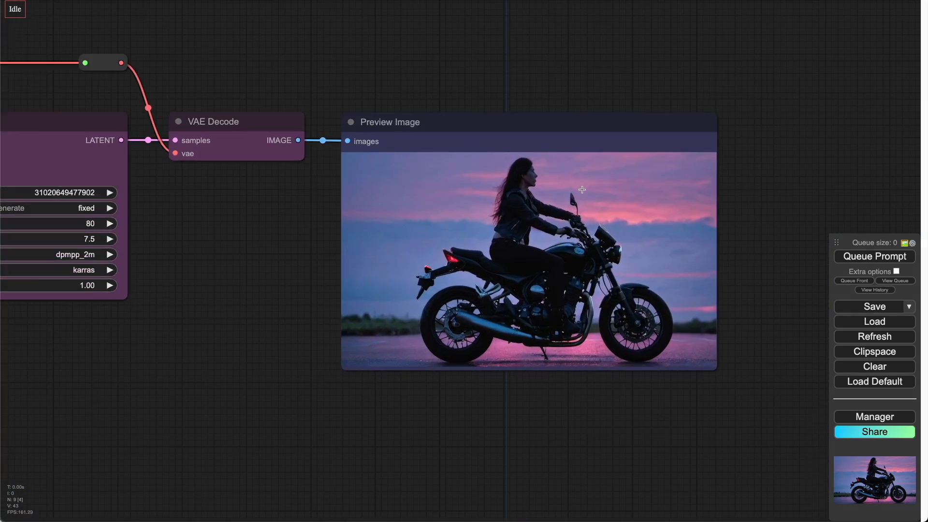
pyautogui.scroll(3, 485, 256)
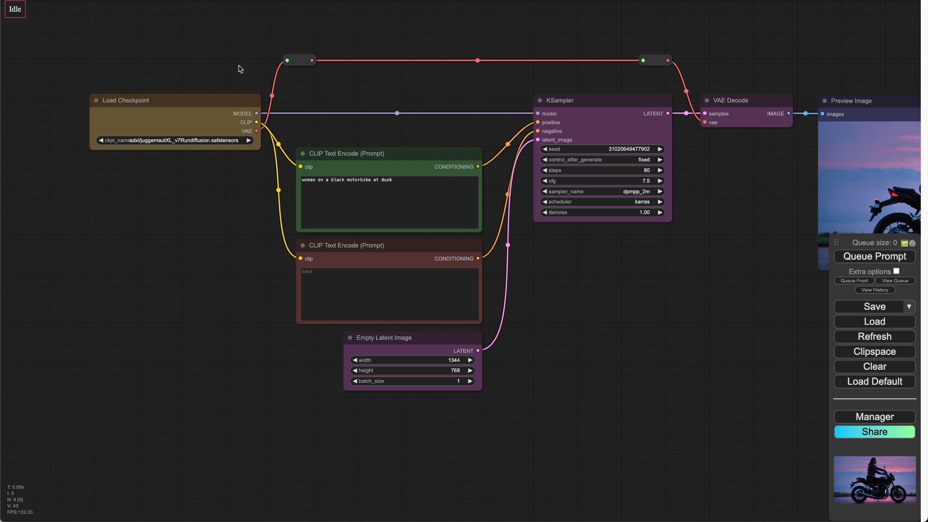
# Step: Add a LoraLoader node connected to the checkpoint's MODEL output
pyautogui.moveTo(240, 69); pyautogui.dragTo(421, 129)
pyautogui.moveTo(370, 158); pyautogui.dragTo(189, 164)
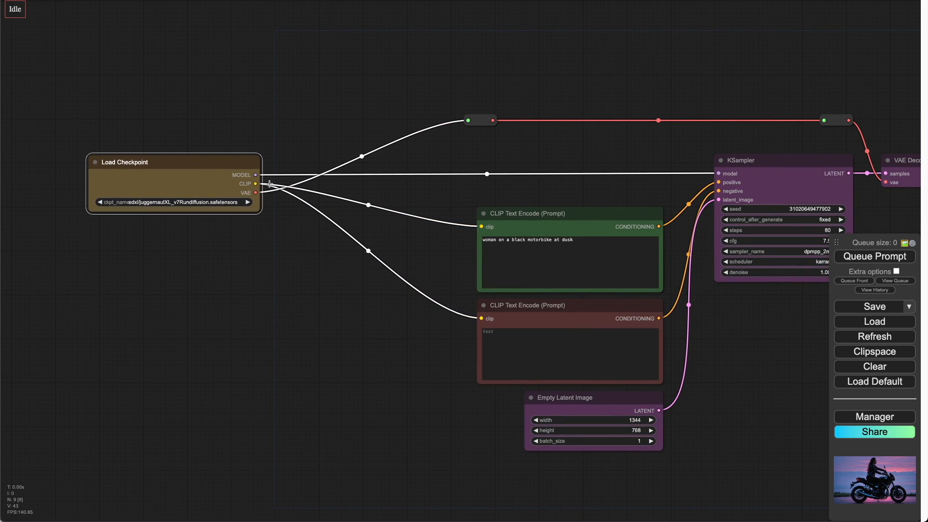
pyautogui.moveTo(262, 178); pyautogui.dragTo(328, 148)
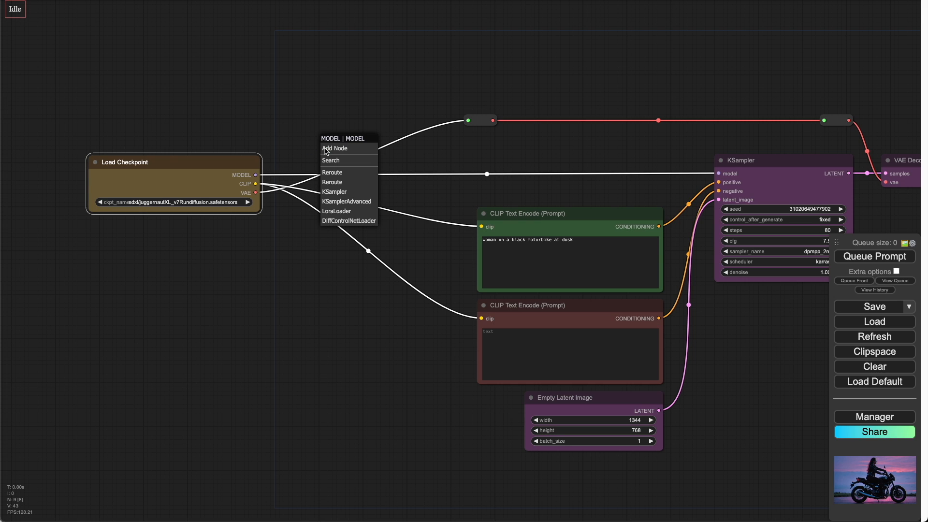
pyautogui.click(334, 212)
pyautogui.moveTo(379, 139); pyautogui.dragTo(363, 143)
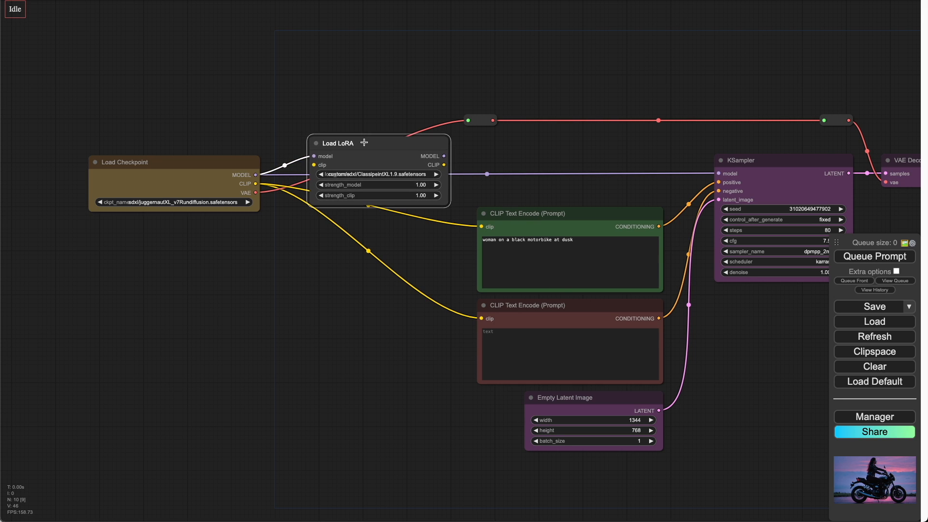
# Step: Set the LoRA node's lora_name to custom/sdxl/GTA_VI_Style.safetensors
pyautogui.click(377, 176)
pyautogui.write('g')
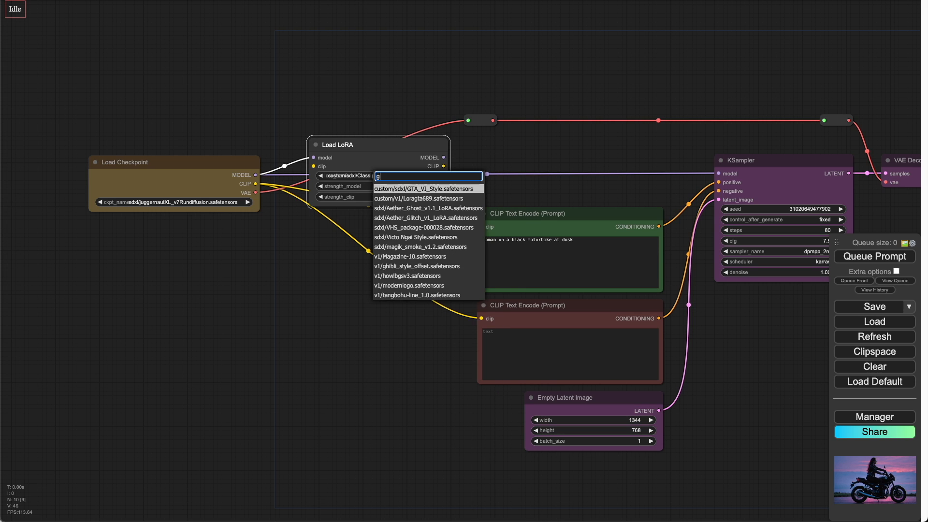
pyautogui.write('t')
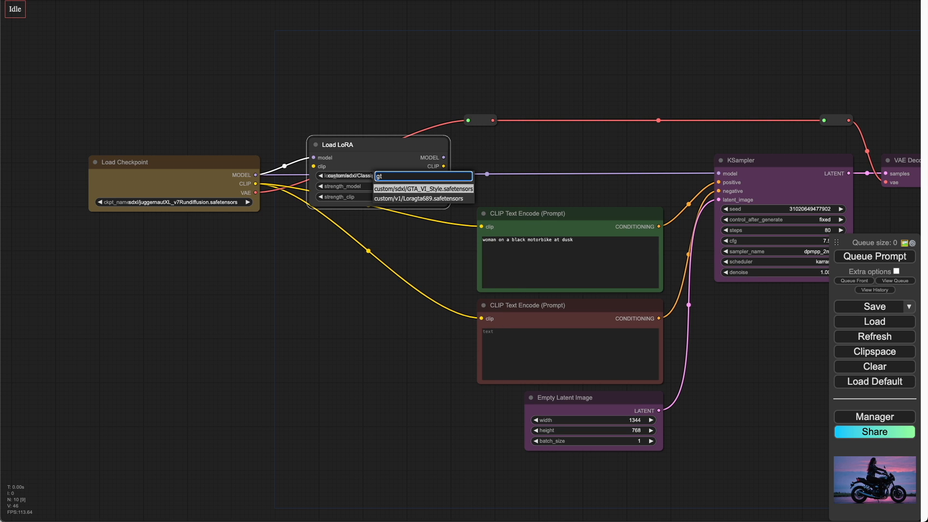
pyautogui.click(401, 191)
# Step: Wire the checkpoint's CLIP into the LoRA and route the LoRA's CLIP to both text encoders and its MODEL to the KSampler
pyautogui.moveTo(217, 162); pyautogui.dragTo(141, 163)
pyautogui.moveTo(346, 145); pyautogui.dragTo(282, 164)
pyautogui.moveTo(178, 185); pyautogui.dragTo(250, 186)
pyautogui.moveTo(380, 186); pyautogui.dragTo(481, 319)
pyautogui.moveTo(380, 177); pyautogui.dragTo(718, 173)
pyautogui.moveTo(485, 120); pyautogui.dragTo(269, 126)
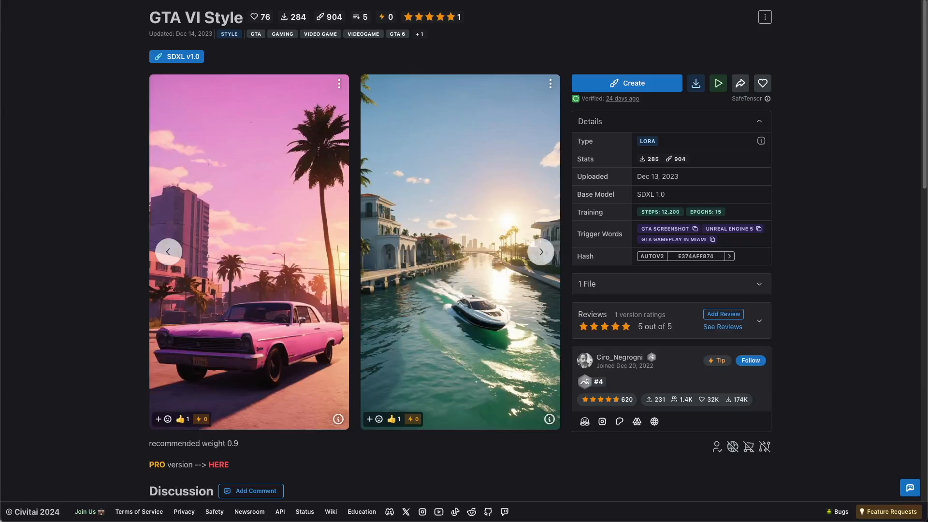
# Step: Copy the LoRA's trigger words and append GTA screenshot, unreal engine 5, gta gameplay in miami to the positive prompt
pyautogui.click(695, 228)
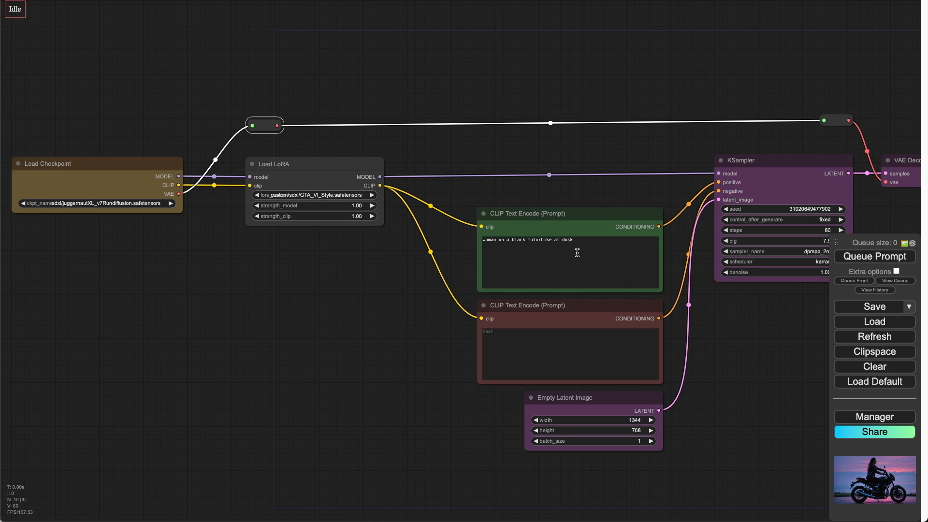
pyautogui.click(578, 245)
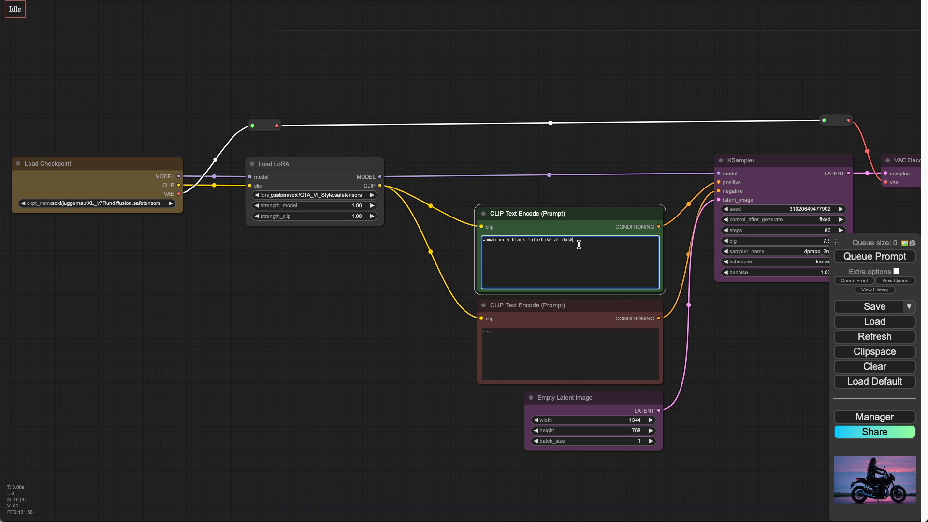
pyautogui.hotkey('ctrl', 'v')
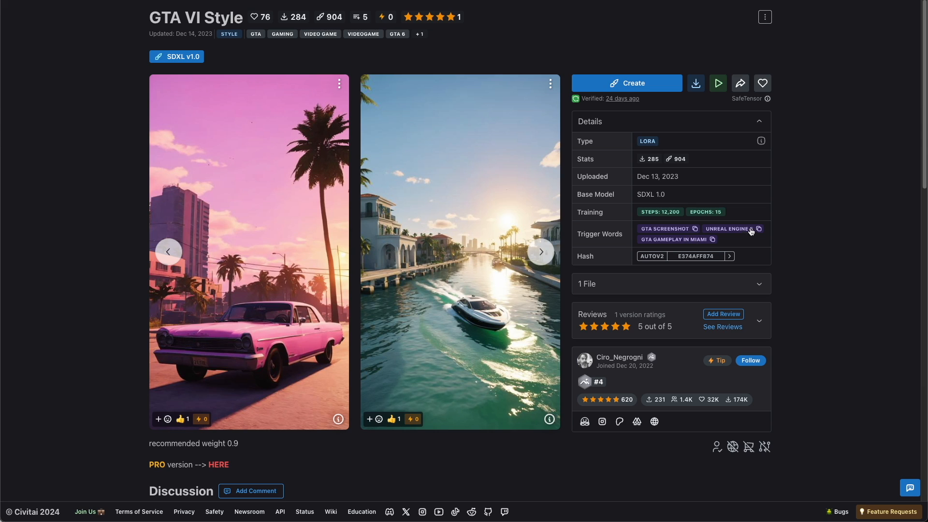
pyautogui.click(757, 229)
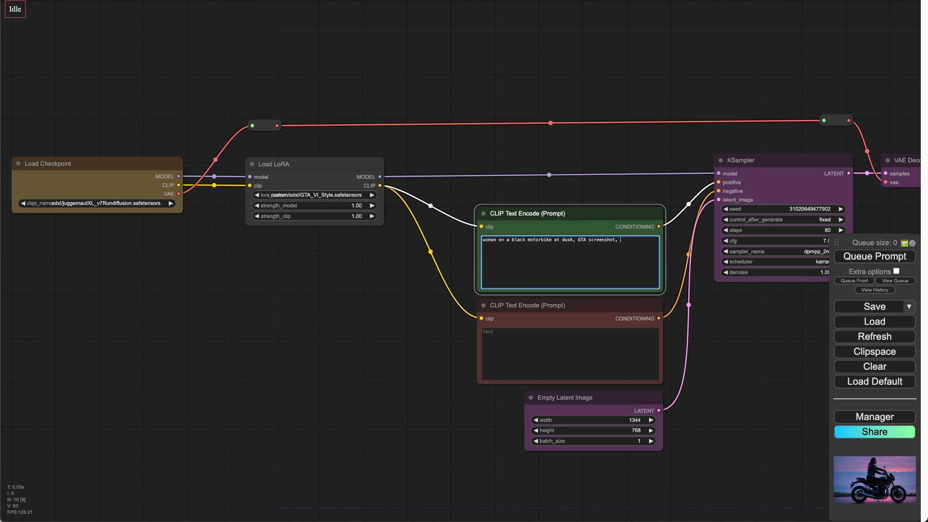
pyautogui.hotkey('ctrl', 'v')
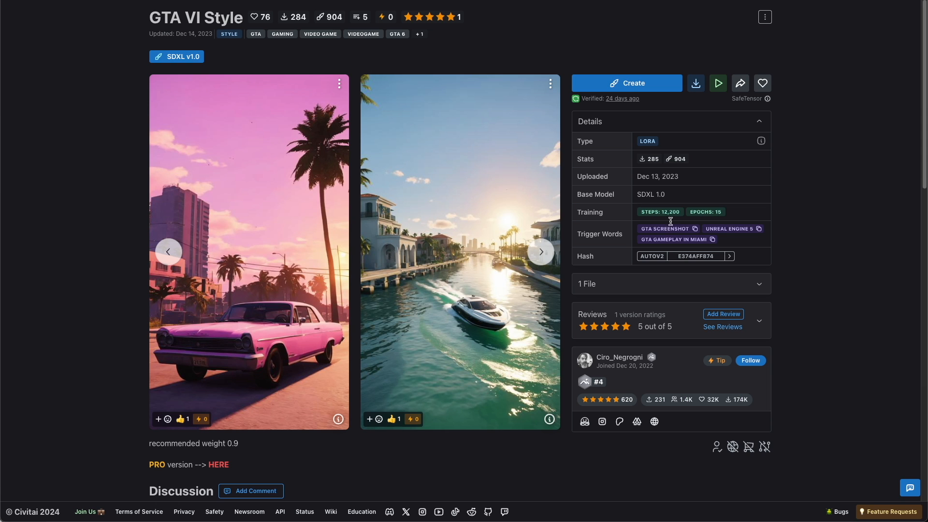
pyautogui.click(713, 239)
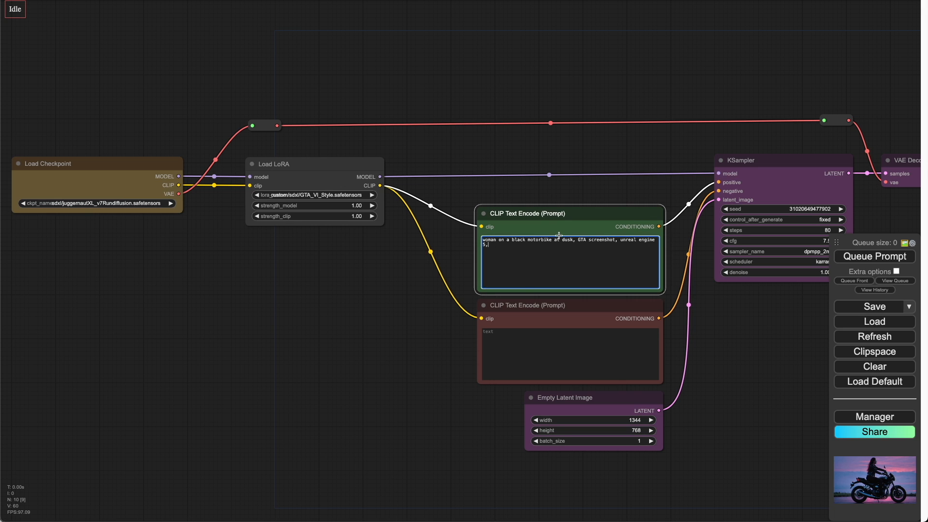
pyautogui.hotkey('ctrl', 'v')
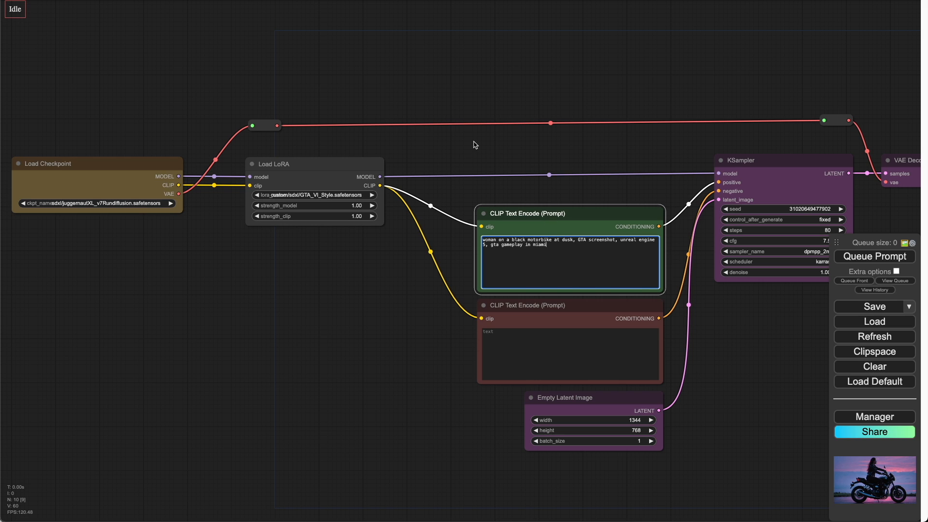
# Step: Queue the prompt to generate the GTA-styled image
pyautogui.click(875, 257)
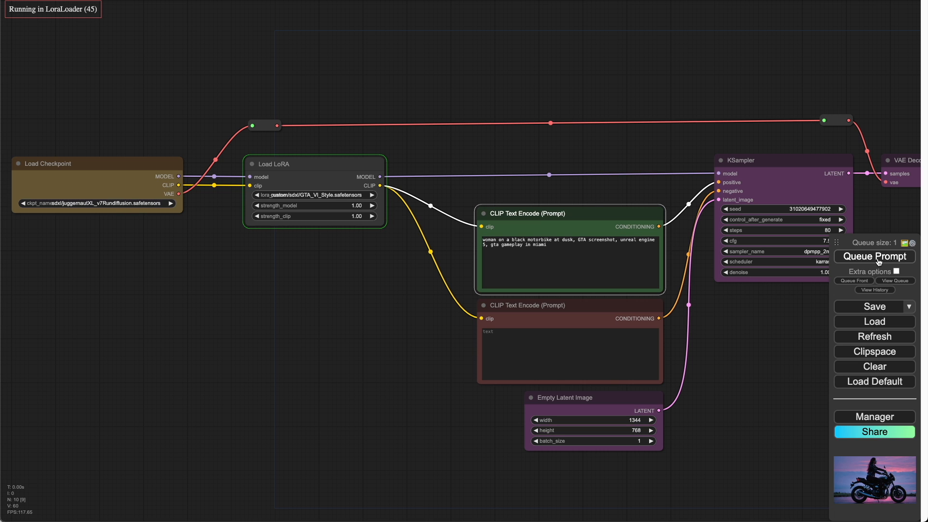
pyautogui.click(878, 262)
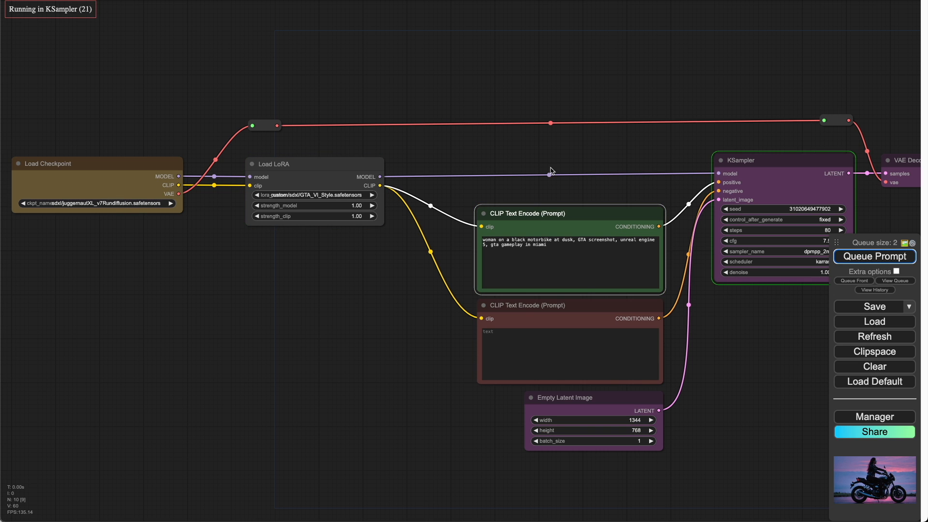
pyautogui.hscroll(10, 545, 109)
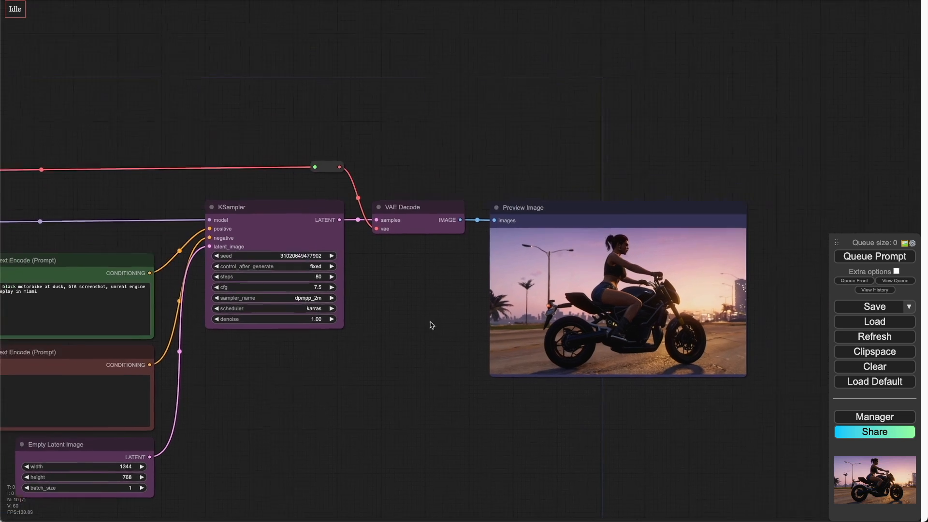
pyautogui.scroll(6, 431, 324)
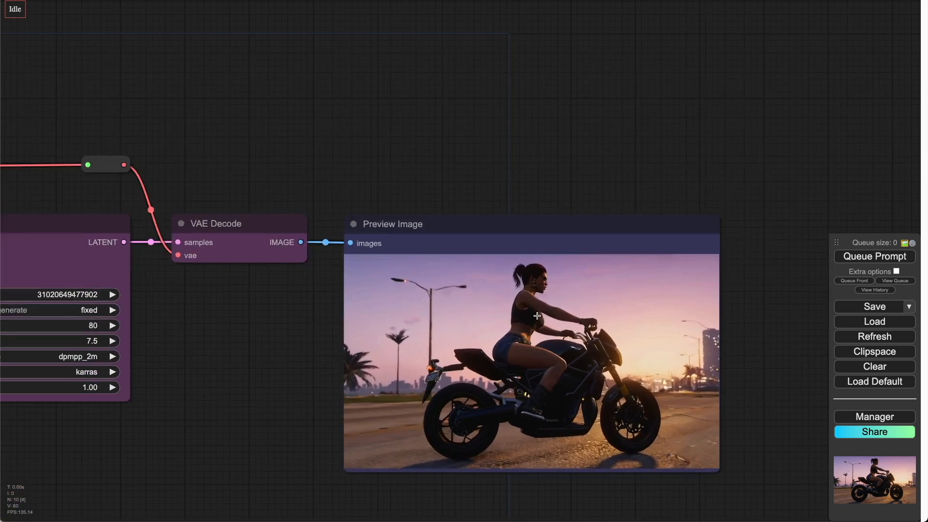
pyautogui.scroll(2, 513, 246)
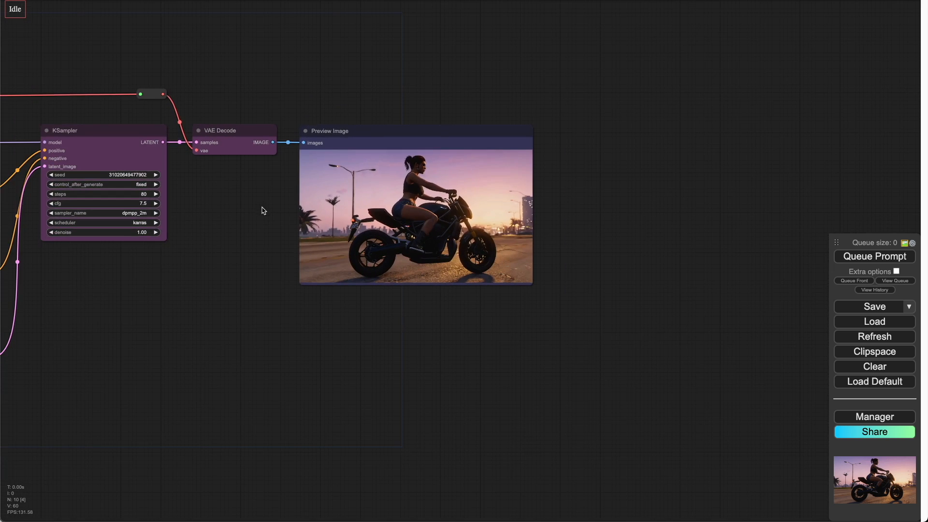
# Step: Add a second LoraLoader node from the first LoRA's MODEL output
pyautogui.moveTo(261, 206); pyautogui.dragTo(346, 201)
pyautogui.scroll(-3, 346, 201)
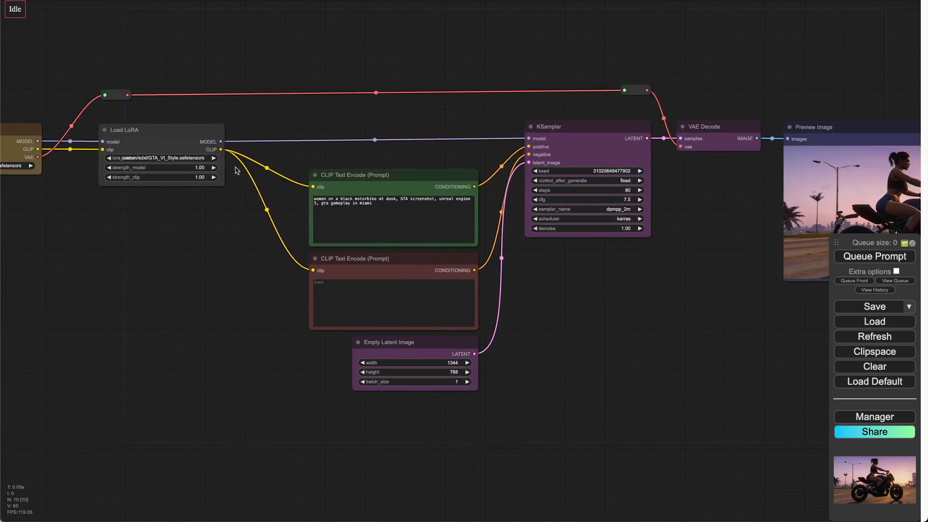
pyautogui.moveTo(228, 170); pyautogui.dragTo(338, 178)
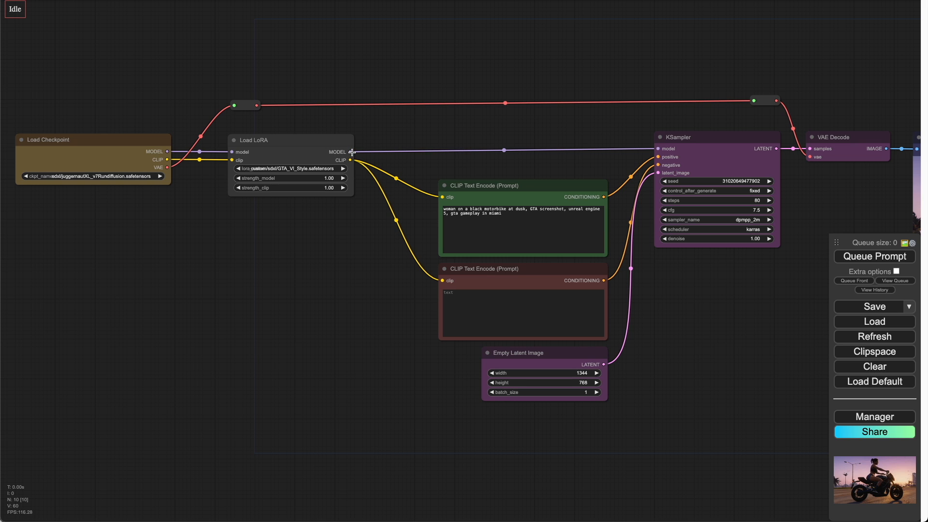
pyautogui.moveTo(352, 151); pyautogui.dragTo(416, 125)
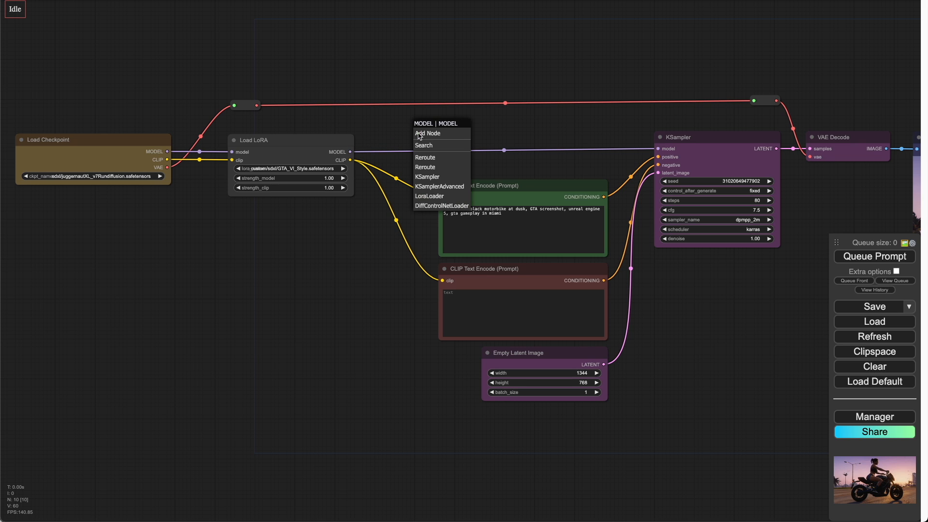
pyautogui.click(436, 197)
# Step: Set the second LoRA's lora_name to sdxl/xl_more_art-full_v1.safetensors
pyautogui.click(451, 156)
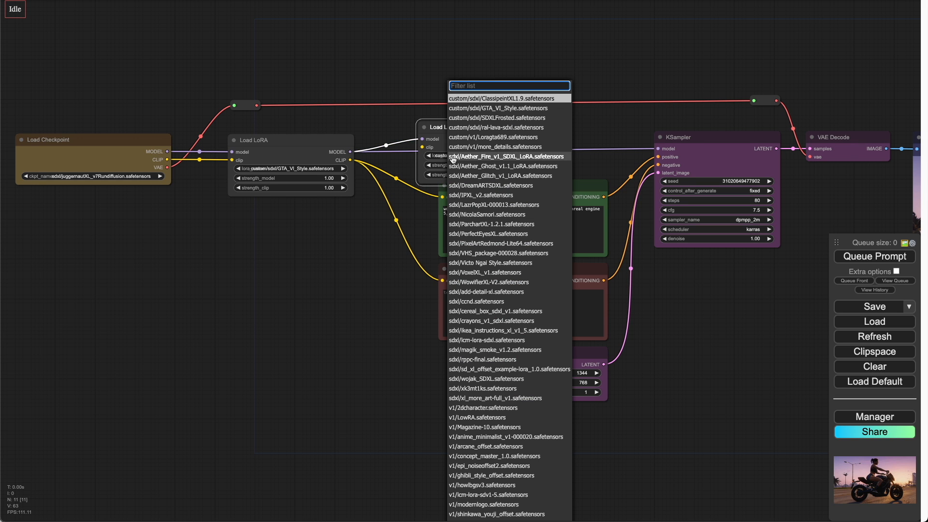
pyautogui.write('art')
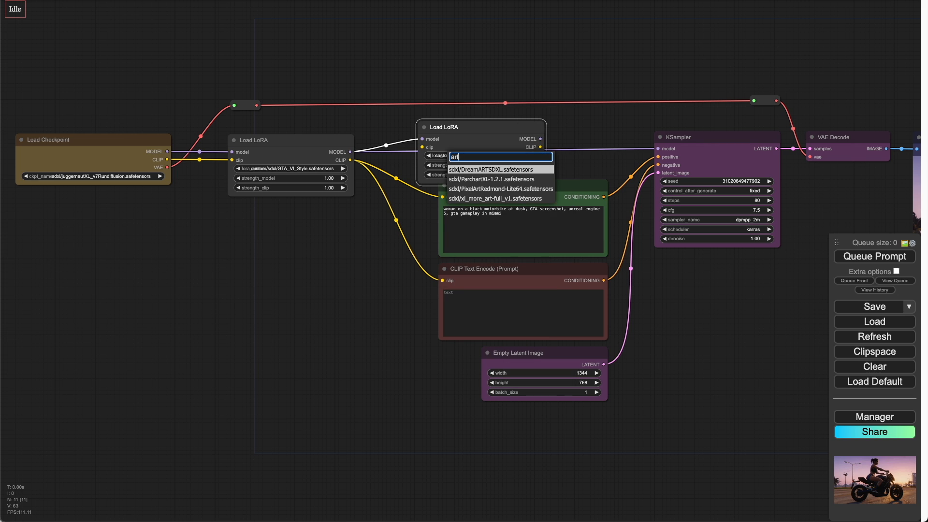
pyautogui.click(468, 199)
# Step: Arrange the checkpoint and both LoRA nodes in a row and connect the first LoRA's CLIP to the second LoRA's clip input
pyautogui.moveTo(183, 95); pyautogui.dragTo(294, 121)
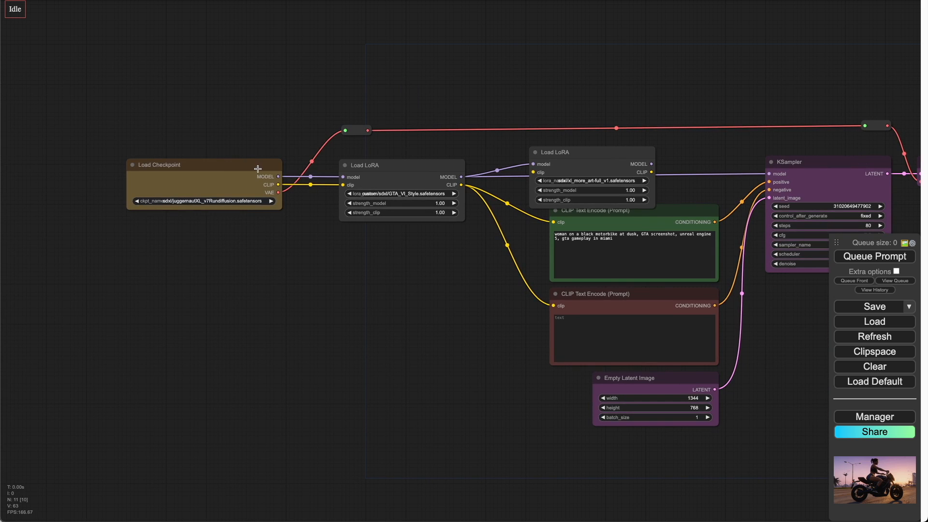
pyautogui.moveTo(258, 168); pyautogui.dragTo(209, 167)
pyautogui.moveTo(369, 164); pyautogui.dragTo(321, 161)
pyautogui.moveTo(575, 153); pyautogui.dragTo(480, 164)
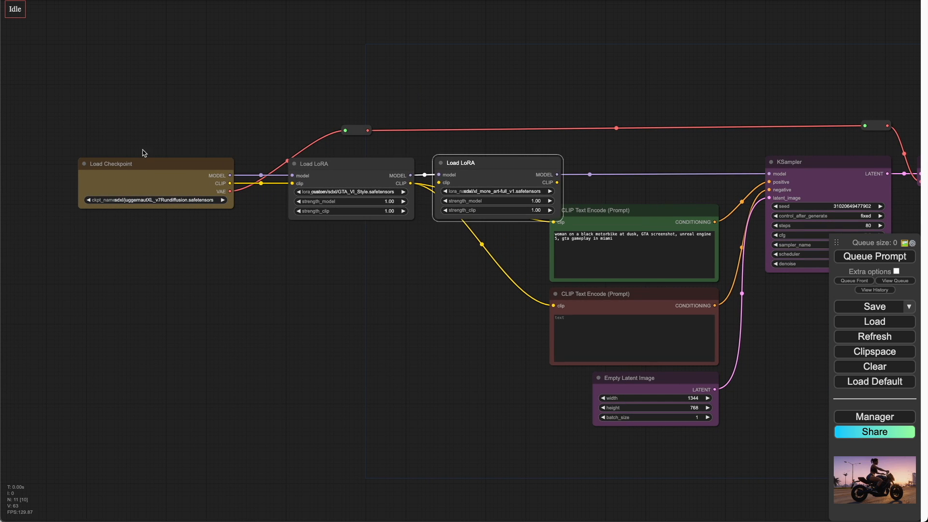
pyautogui.moveTo(143, 163); pyautogui.dragTo(124, 162)
pyautogui.moveTo(333, 164); pyautogui.dragTo(287, 164)
pyautogui.moveTo(483, 166); pyautogui.dragTo(447, 163)
pyautogui.moveTo(366, 182); pyautogui.dragTo(401, 179)
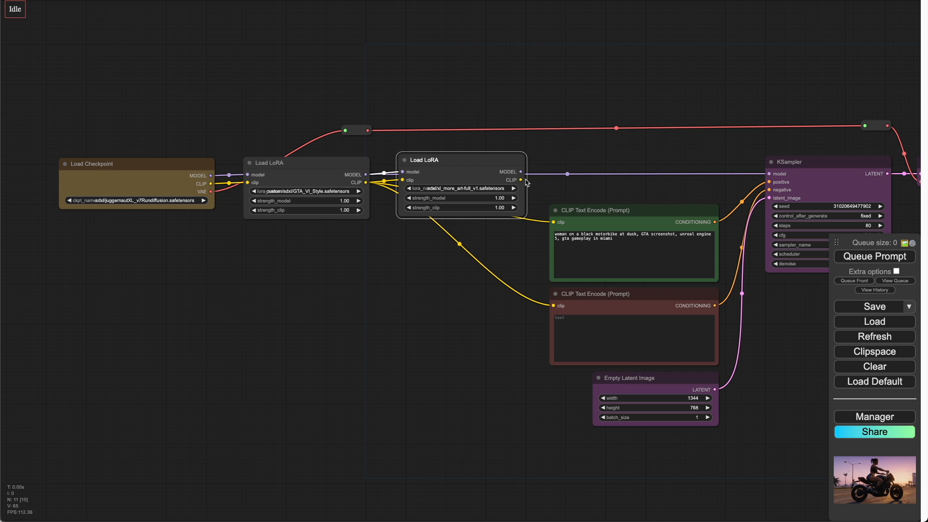
# Step: Wire the second LoRA's CLIP to both text encoders and its MODEL to the KSampler's model input
pyautogui.moveTo(521, 180); pyautogui.dragTo(553, 224)
pyautogui.moveTo(521, 180); pyautogui.dragTo(556, 304)
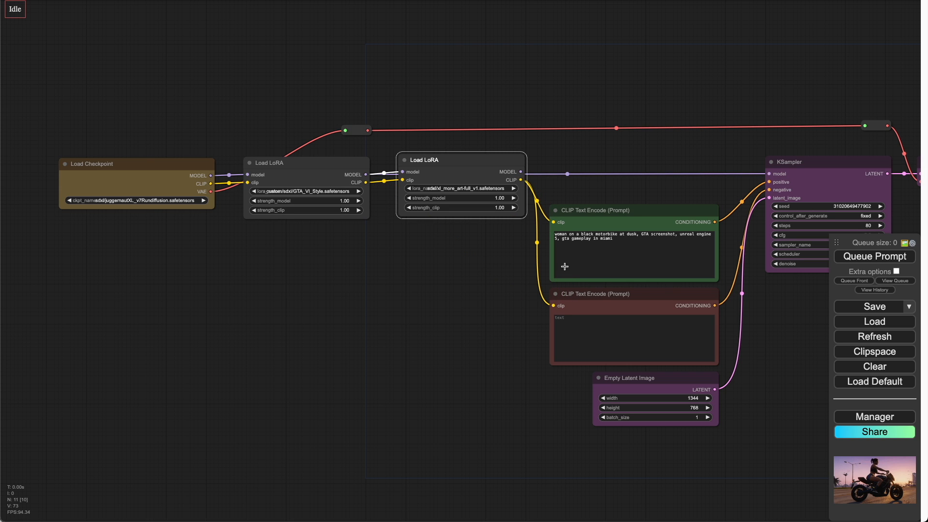
pyautogui.moveTo(521, 172); pyautogui.dragTo(769, 173)
pyautogui.moveTo(688, 164); pyautogui.dragTo(630, 187)
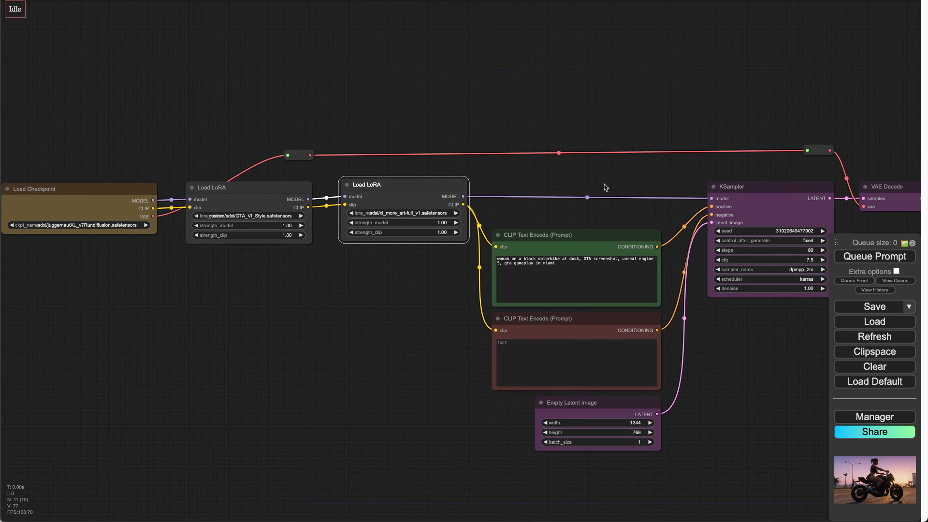
# Step: Queue the workflow to generate an image with both LoRAs applied
pyautogui.moveTo(512, 192); pyautogui.dragTo(606, 193)
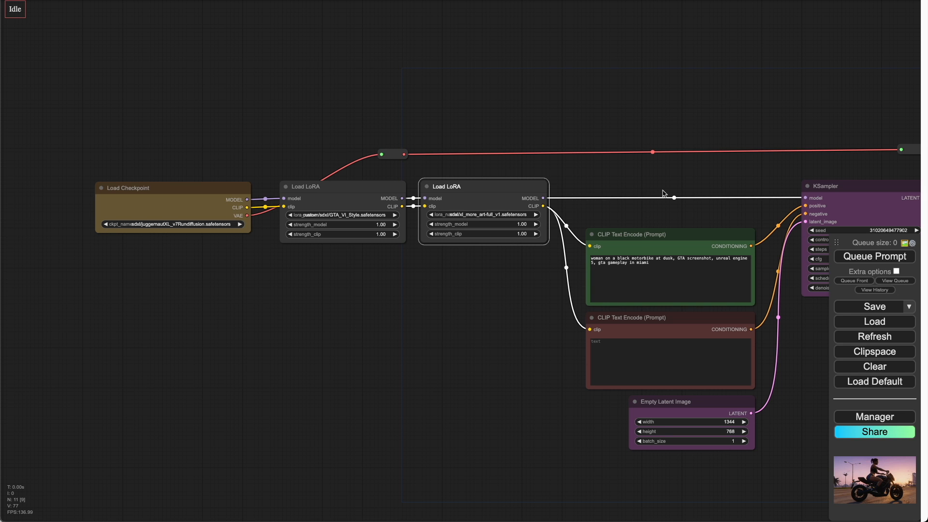
pyautogui.moveTo(674, 186); pyautogui.dragTo(591, 197)
pyautogui.scroll(-1, 591, 197)
pyautogui.click(854, 258)
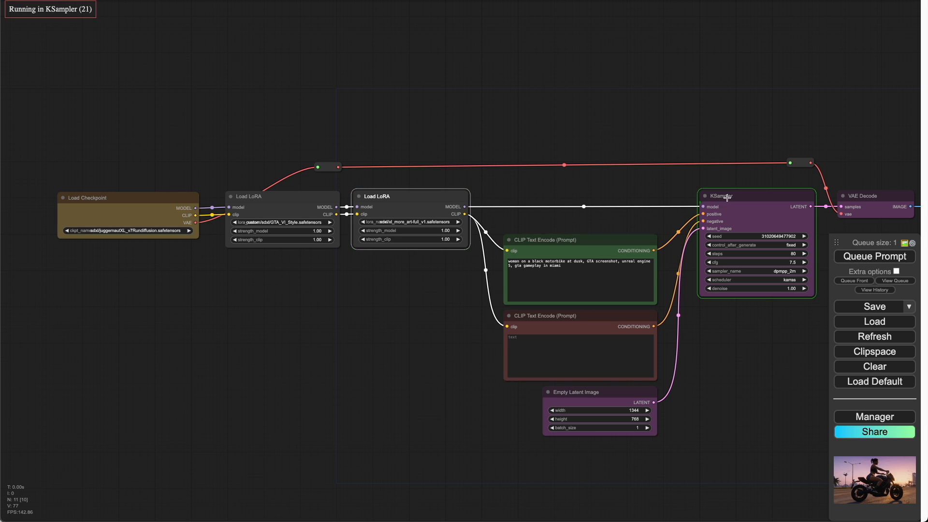
# Step: Examine the generated motorbike image in the preview and the surrounding workflow
pyautogui.moveTo(724, 136); pyautogui.dragTo(272, 134)
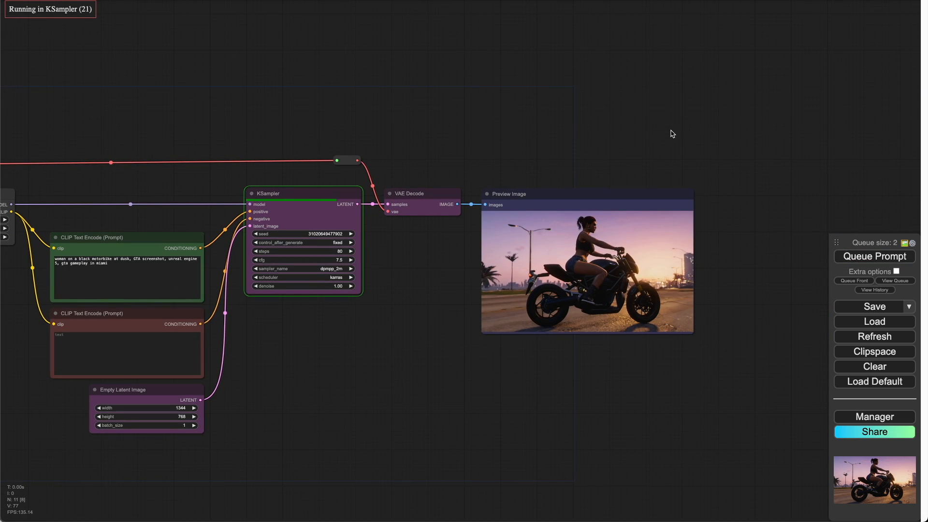
pyautogui.scroll(11, 599, 261)
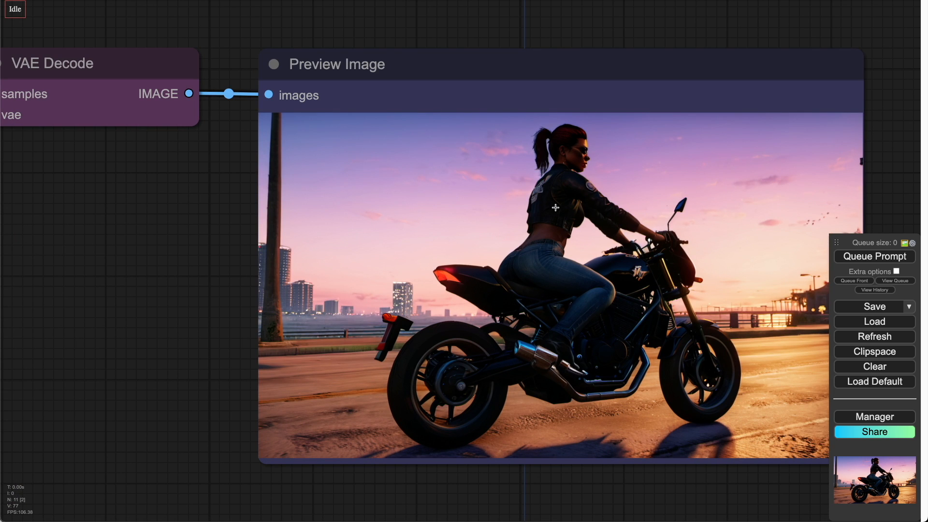
pyautogui.scroll(-3, 555, 207)
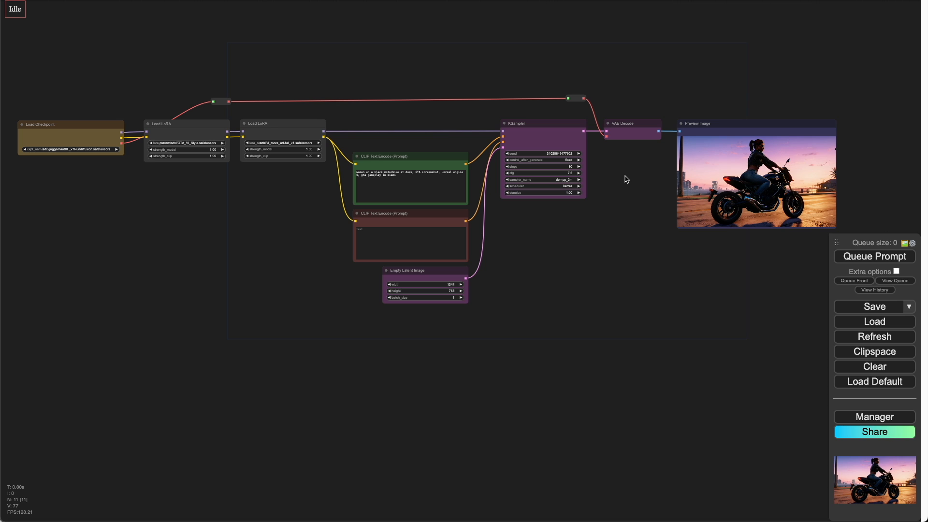
pyautogui.scroll(9, 273, 127)
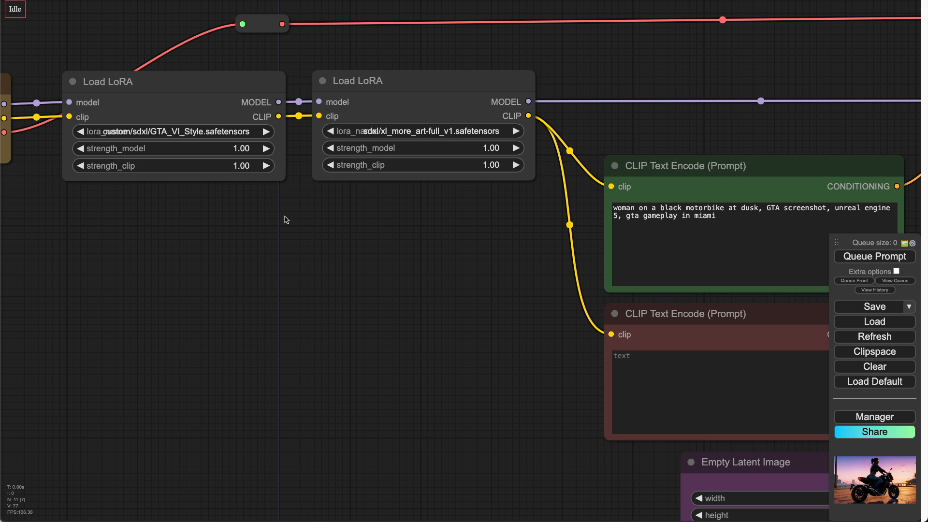
pyautogui.scroll(-2, 356, 204)
pyautogui.moveTo(400, 236); pyautogui.dragTo(321, 251)
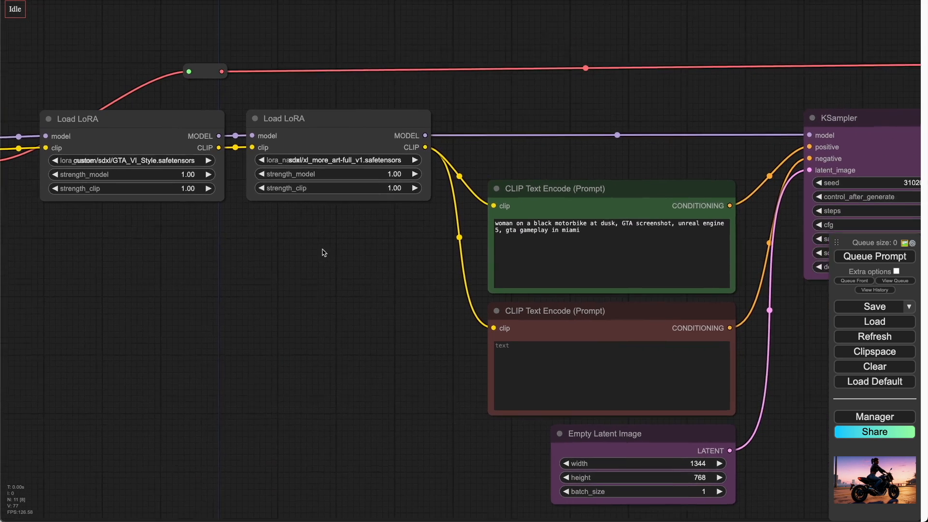
pyautogui.scroll(-1, 317, 253)
pyautogui.moveTo(466, 128); pyautogui.dragTo(445, 148)
pyautogui.scroll(-1, 445, 143)
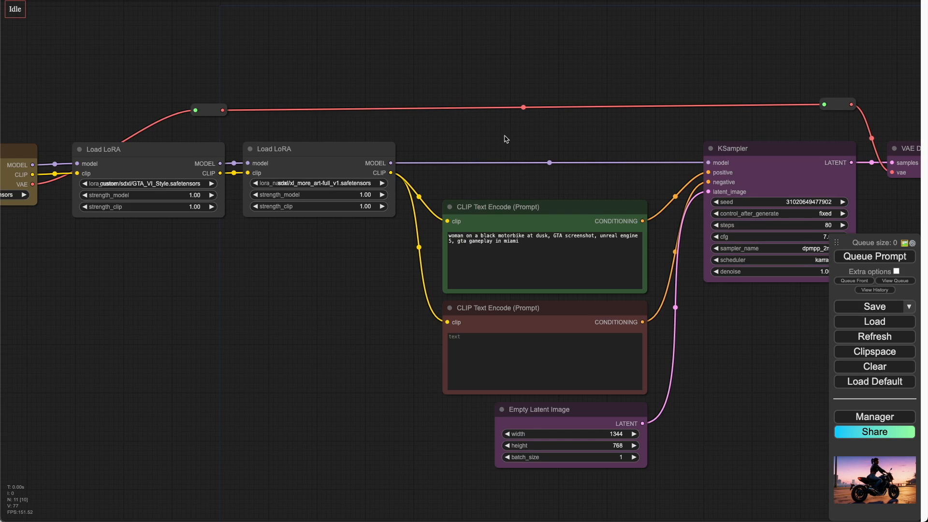
pyautogui.moveTo(754, 135); pyautogui.dragTo(543, 144)
pyautogui.moveTo(783, 114); pyautogui.dragTo(617, 95)
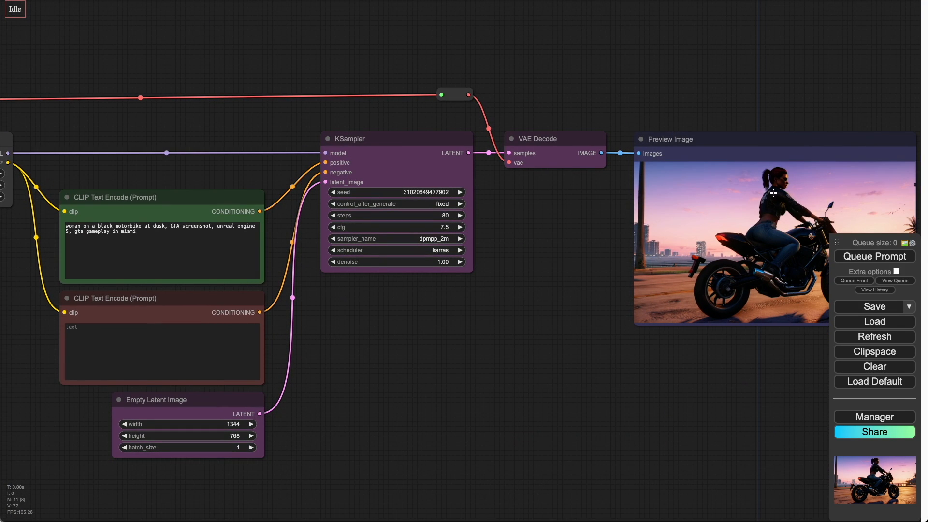
pyautogui.scroll(-2, 475, 249)
pyautogui.moveTo(236, 138); pyautogui.dragTo(599, 135)
# Step: Set the second LoRA's strength_model to 0.30
pyautogui.scroll(2, 436, 163)
pyautogui.scroll(6, 436, 163)
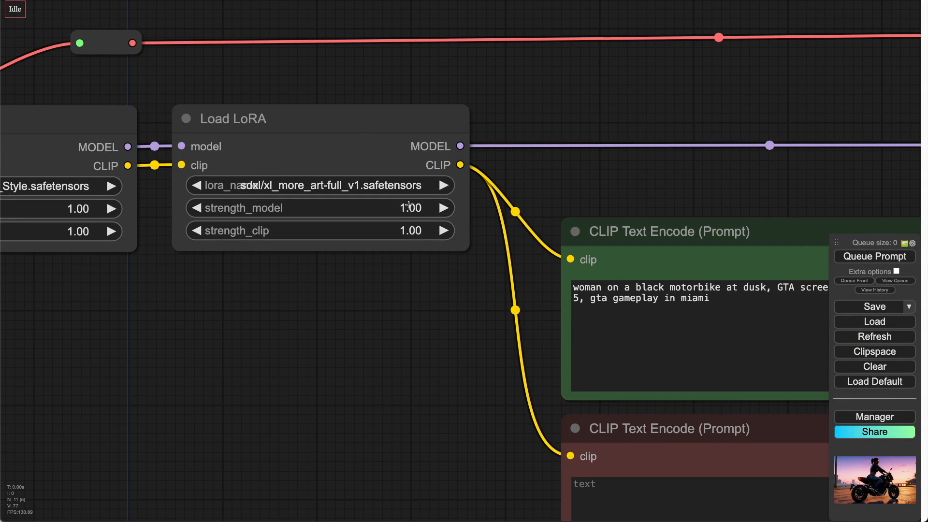
pyautogui.click(410, 208)
pyautogui.press('BackSpace')
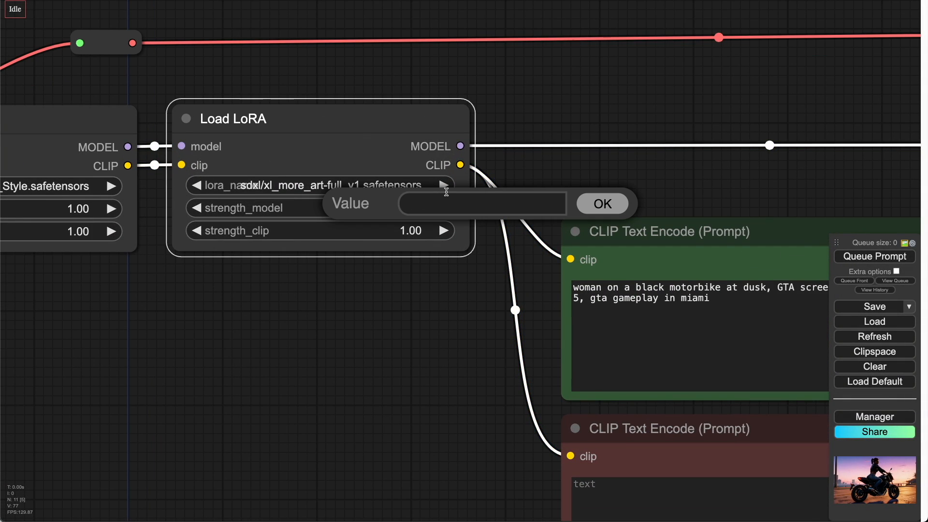
pyautogui.write('5')
pyautogui.press('BackSpace')
pyautogui.write('0.3')
pyautogui.press('Return')
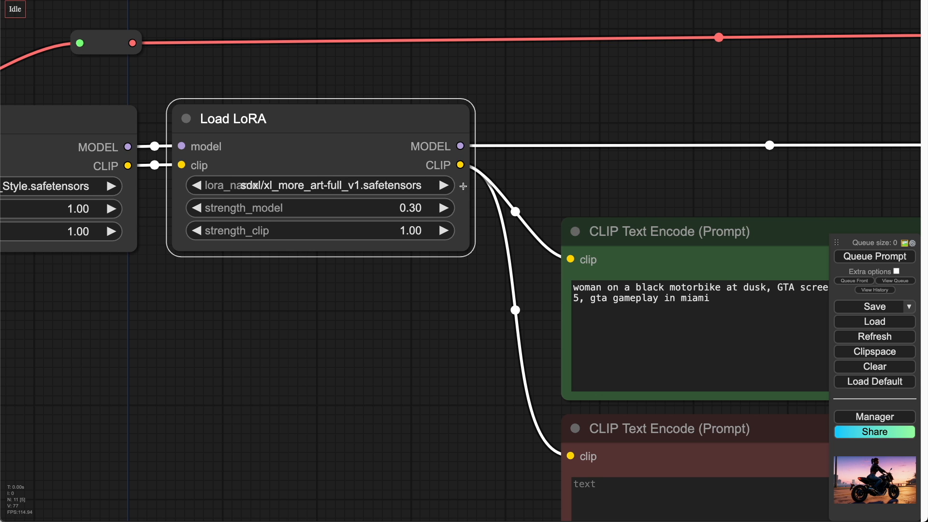
# Step: Queue a new generation with the reduced xl_more_art strength
pyautogui.scroll(-10, 463, 186)
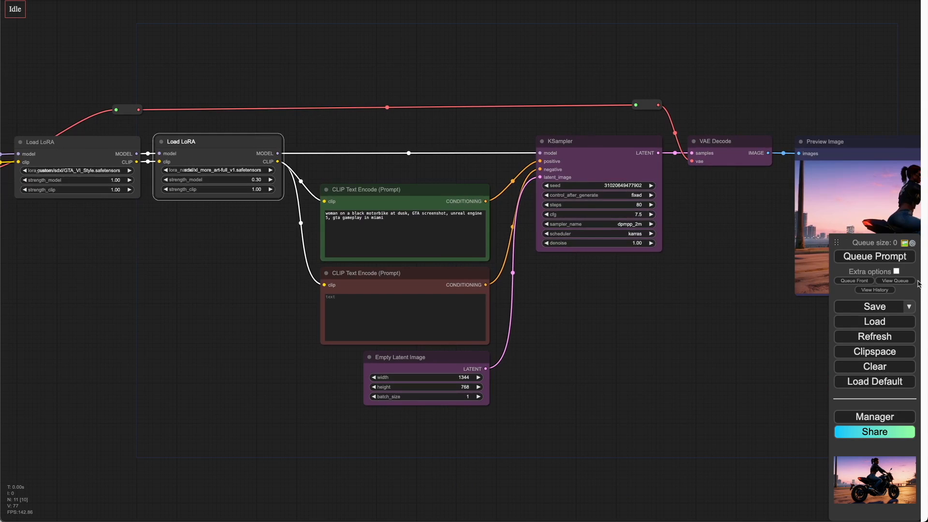
pyautogui.click(882, 260)
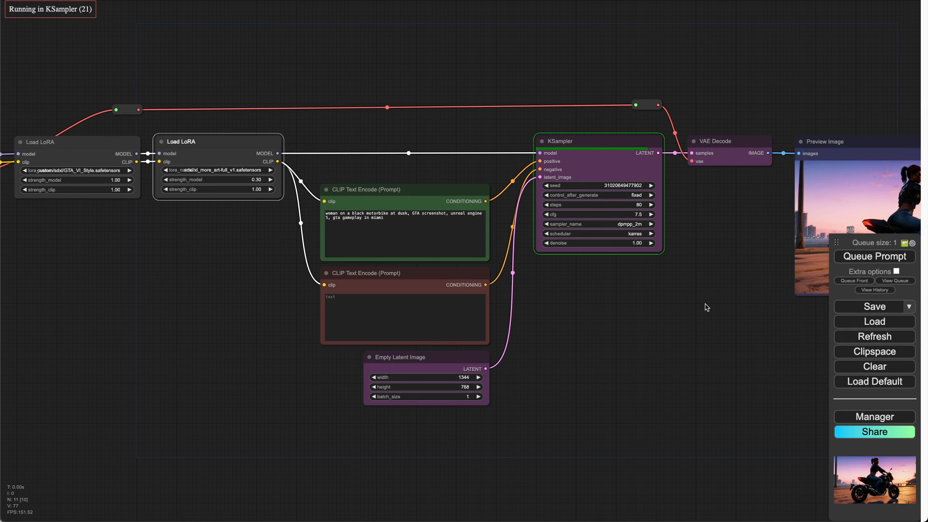
pyautogui.moveTo(706, 308); pyautogui.dragTo(389, 325)
pyautogui.scroll(3, 610, 240)
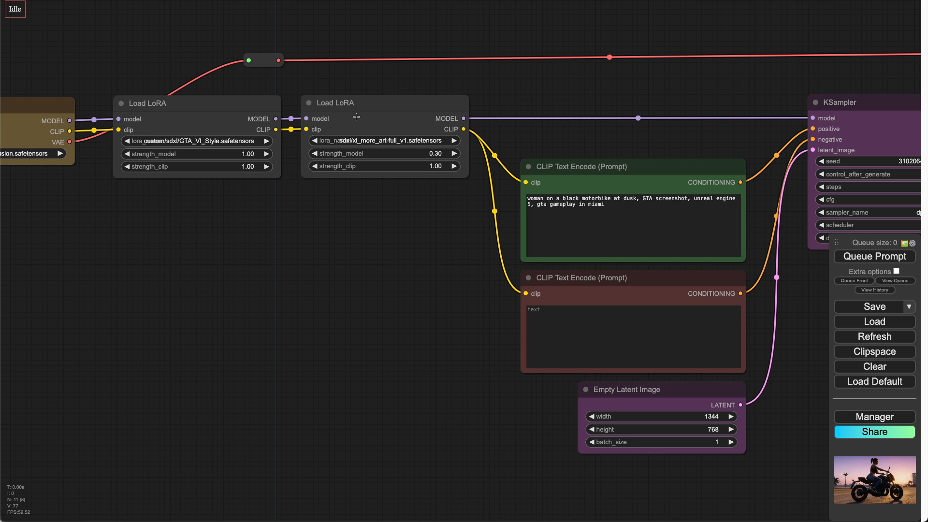
pyautogui.scroll(-5, 365, 229)
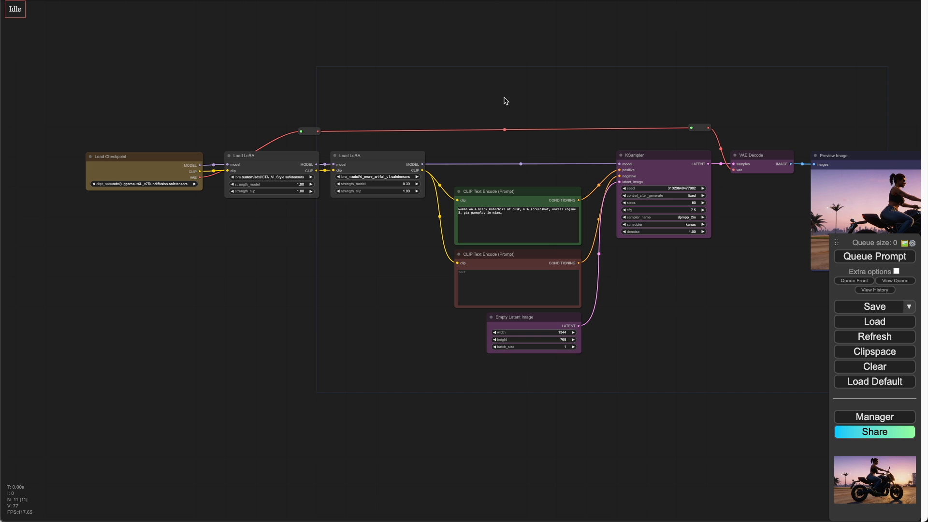
# Step: Set the first LoRA's lora_name to sdxl/PixelArtRedmond-Lite64.safetensors
pyautogui.moveTo(503, 100); pyautogui.dragTo(416, 92)
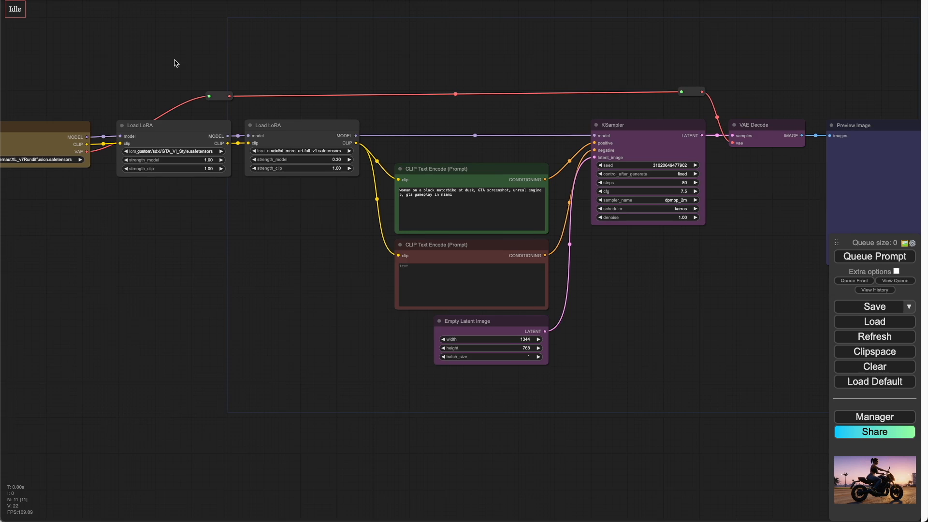
pyautogui.moveTo(176, 62); pyautogui.dragTo(290, 79)
pyautogui.click(289, 169)
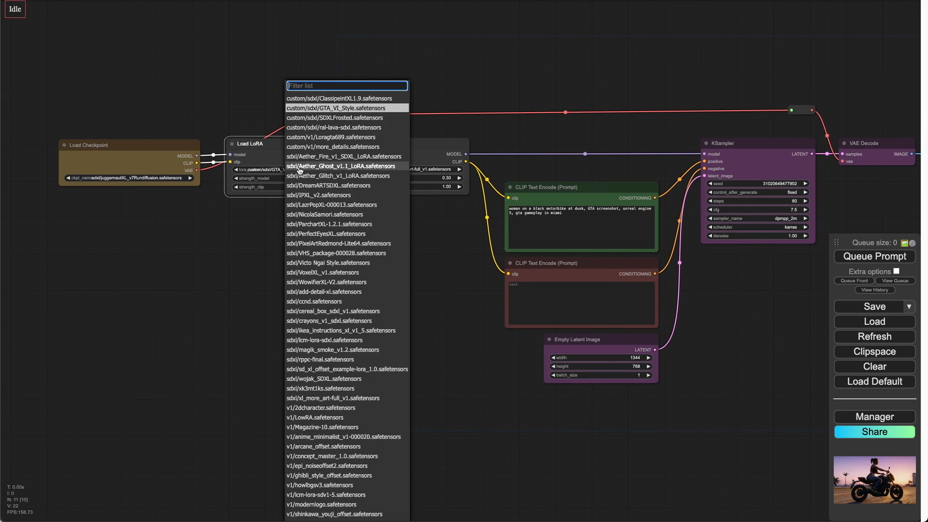
pyautogui.write('pix')
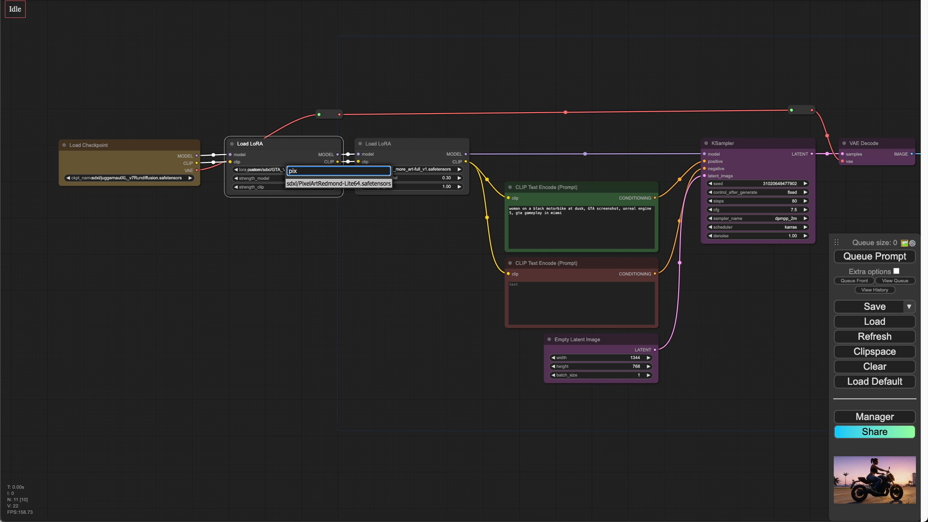
pyautogui.click(324, 183)
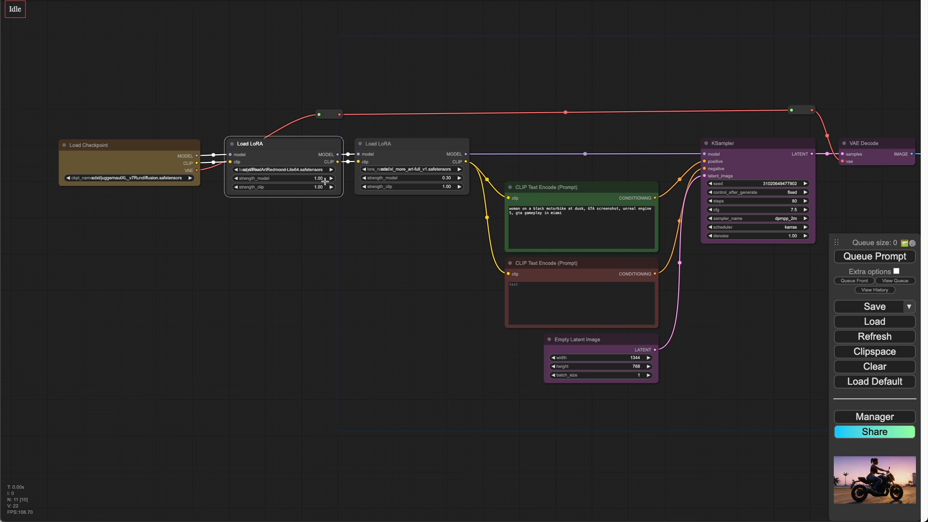
# Step: Set the second LoRA to custom/sdxl/ClassipeintXL1.9.safetensors with strength_model 1
pyautogui.click(418, 170)
pyautogui.write('c')
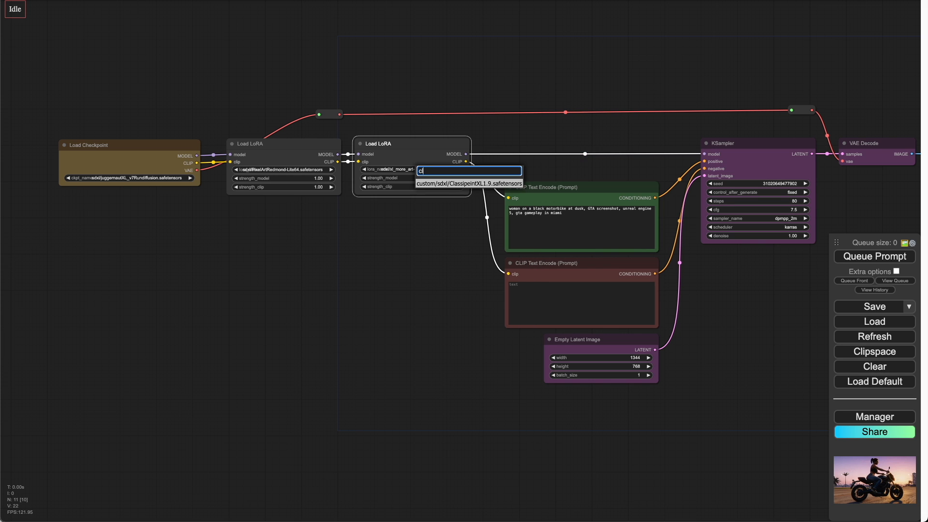
pyautogui.click(483, 184)
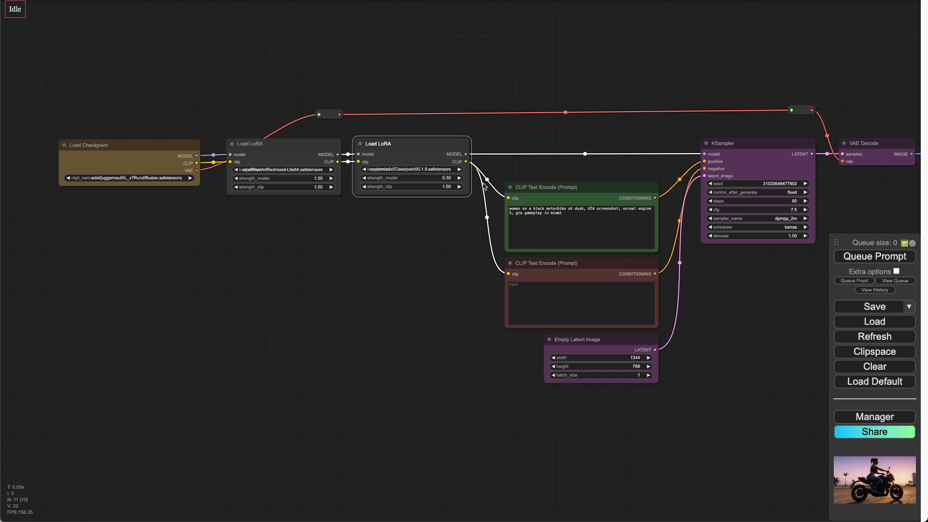
pyautogui.click(448, 177)
pyautogui.press('BackSpace')
pyautogui.press('BackSpace')
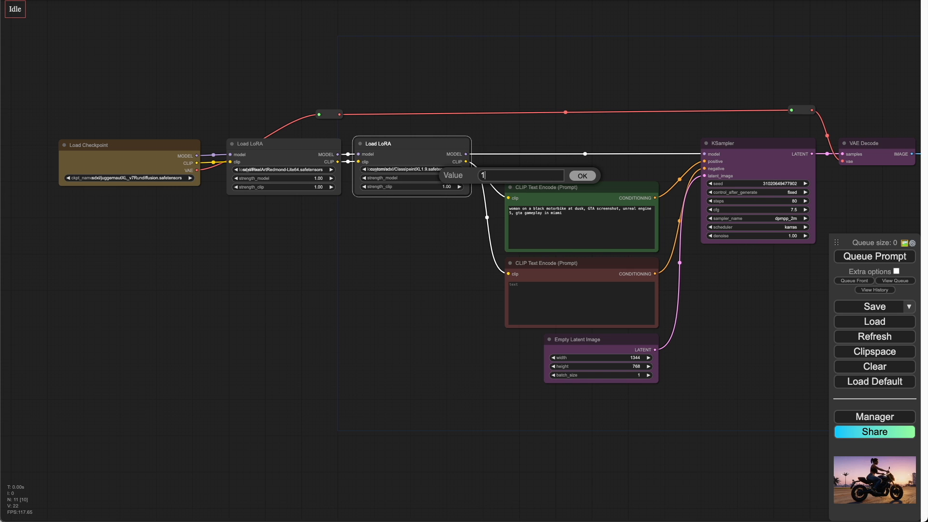
pyautogui.write('1')
pyautogui.click(462, 235)
# Step: Replace the positive prompt text with 'a black cat'
pyautogui.click(568, 213)
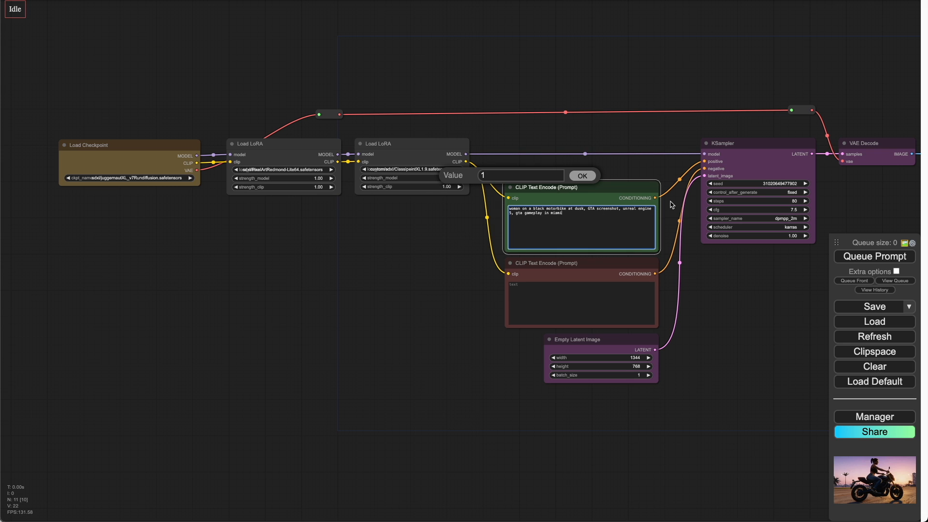
pyautogui.press('super+BackSpace')
pyautogui.press('super+BackSpace')
pyautogui.write('a bl')
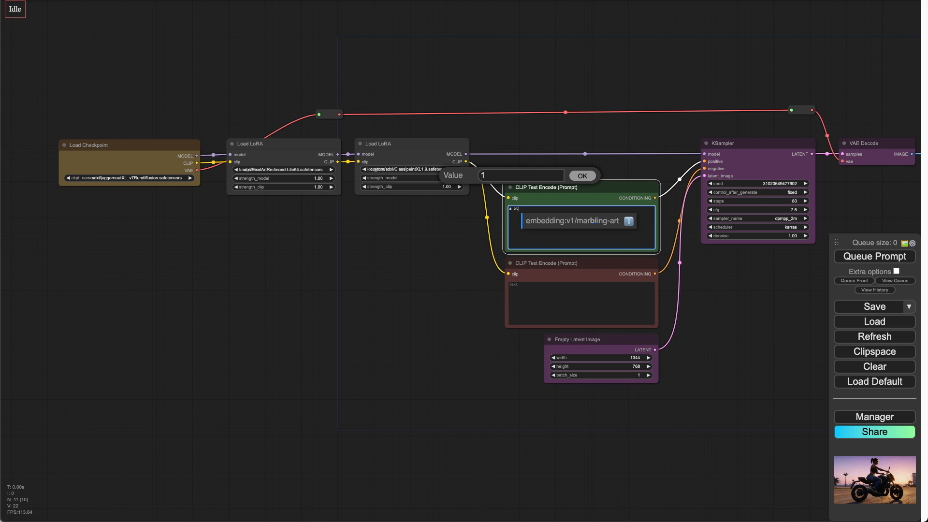
pyautogui.write('ack cat')
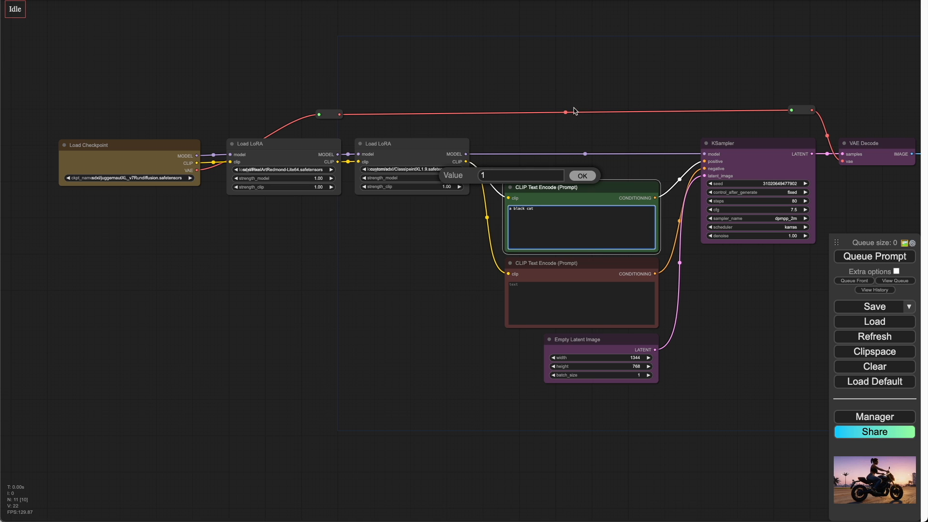
# Step: Add the trigger words 'oil painting', 'Pixel Art' and 'PixArFK' to the prompt, copied from the LoRA pages
pyautogui.click(584, 170)
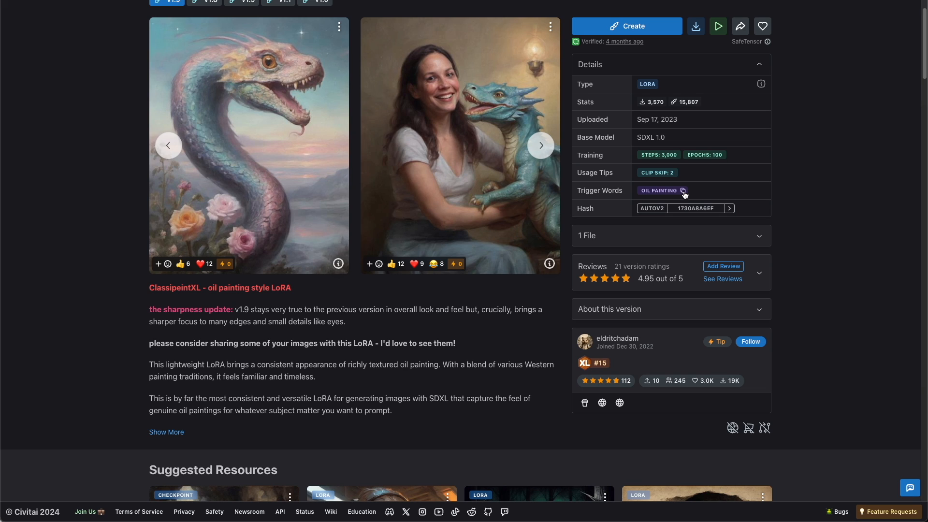
pyautogui.click(683, 191)
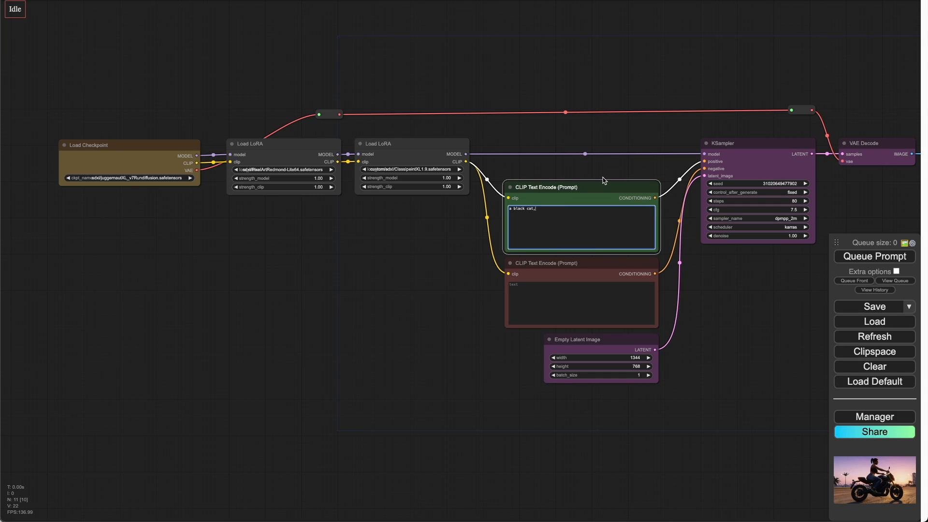
pyautogui.write(', oil painting')
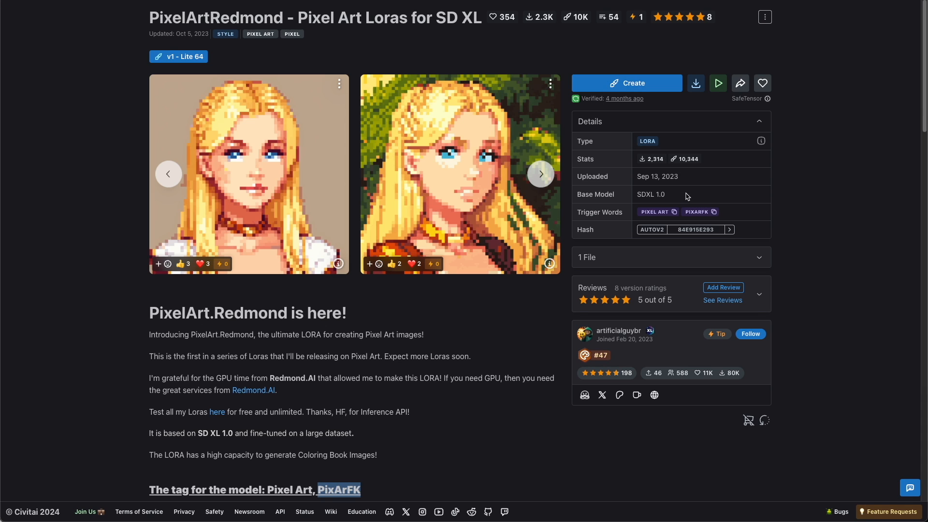
pyautogui.click(674, 213)
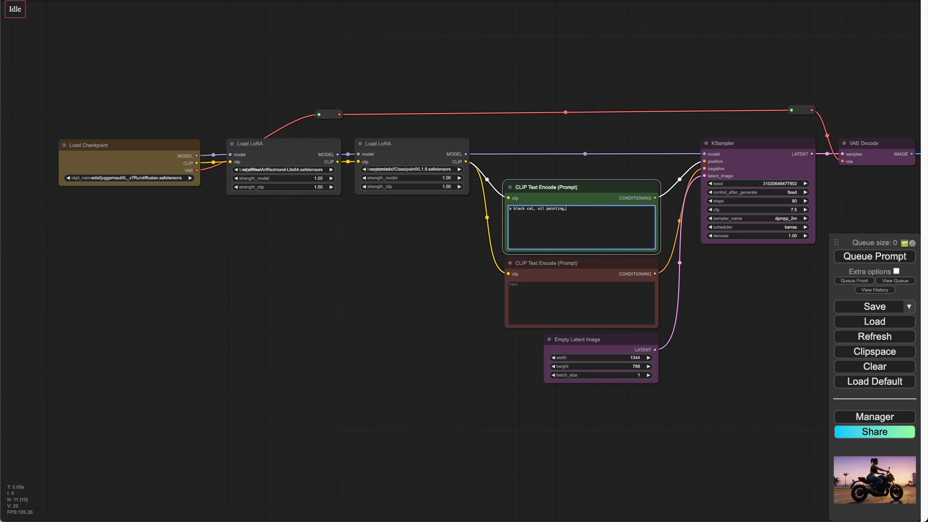
pyautogui.write('Pixel Art, PixArFK')
pyautogui.click(773, 184)
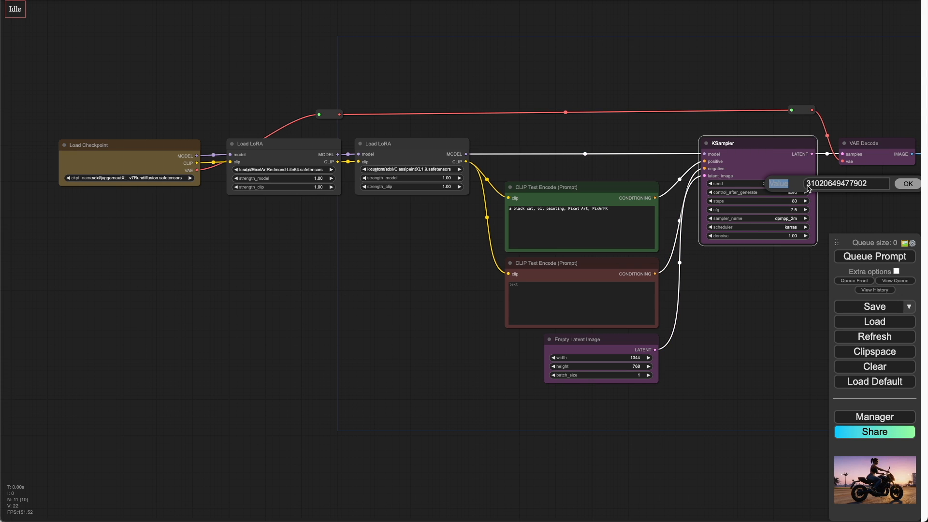
pyautogui.press('BackSpace')
pyautogui.hotkey('ctrl', 'v')
pyautogui.click(908, 184)
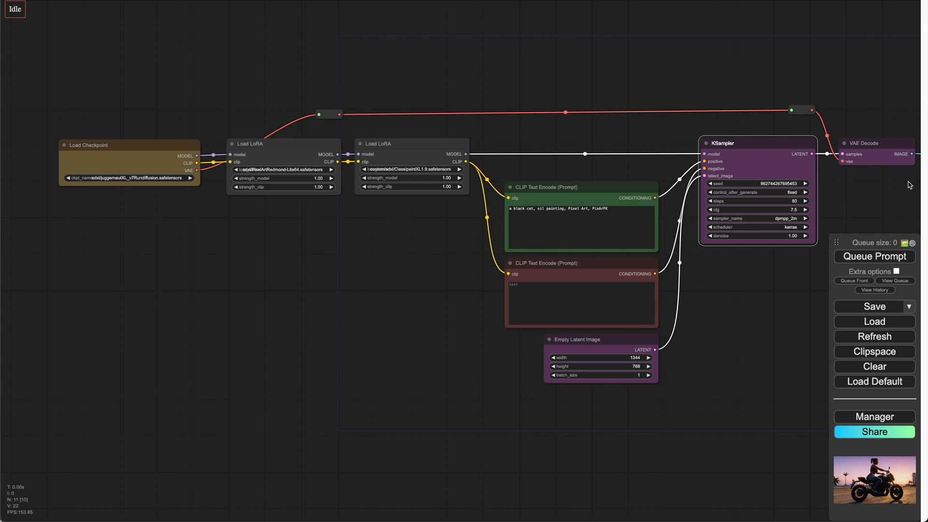
pyautogui.click(663, 347)
pyautogui.hscroll(5, 702, 321)
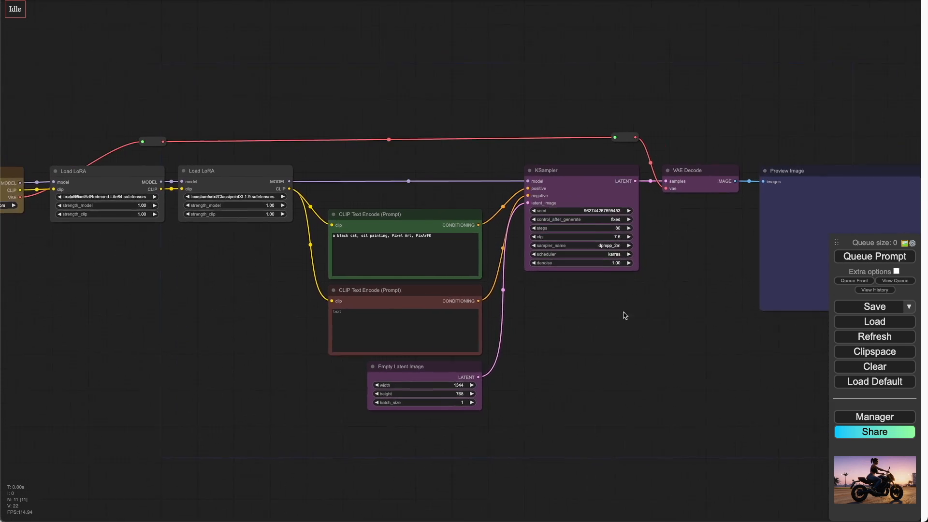
pyautogui.click(583, 222)
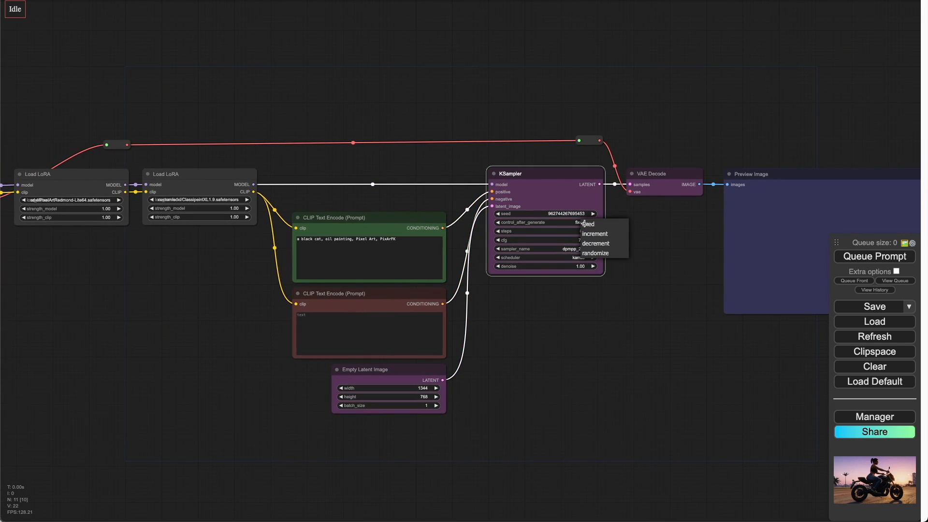
pyautogui.click(679, 220)
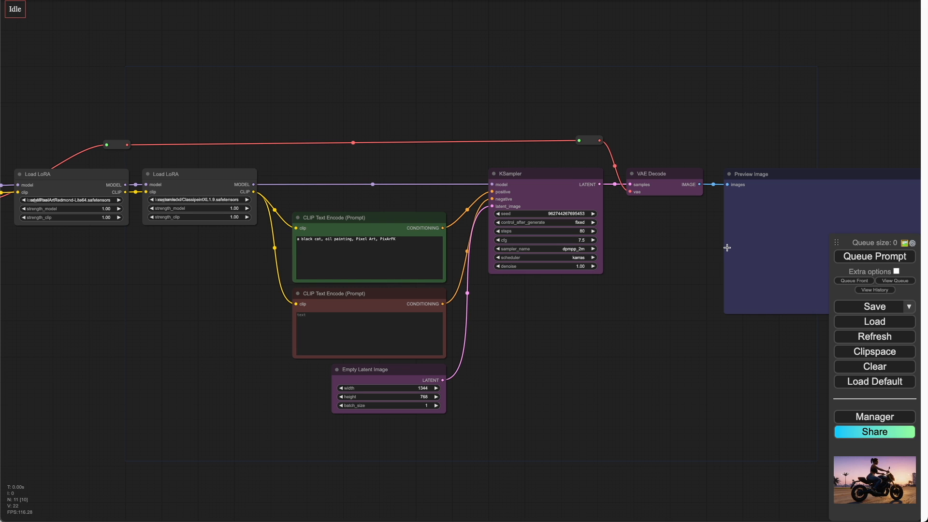
# Step: Queue the prompt to generate an image with both LoRAs and examine the preview
pyautogui.click(865, 261)
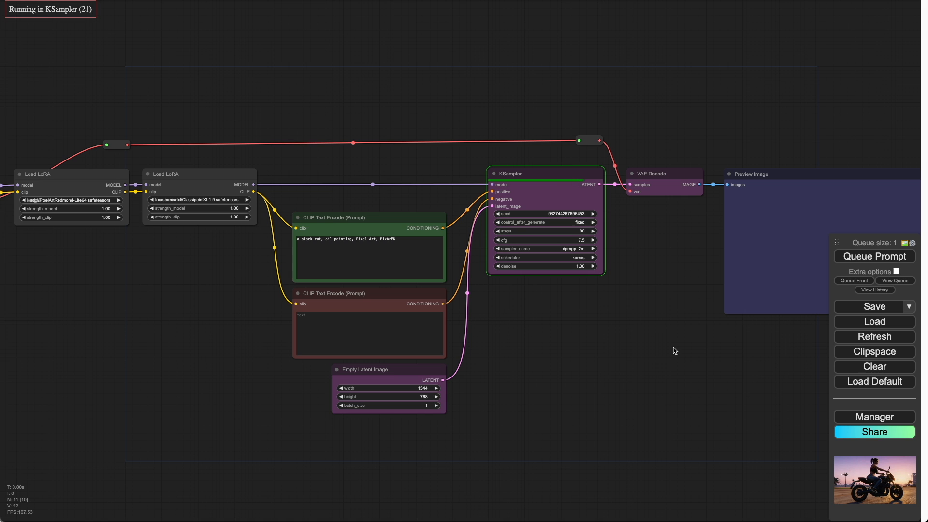
pyautogui.moveTo(673, 352); pyautogui.dragTo(505, 364)
pyautogui.scroll(2, 642, 305)
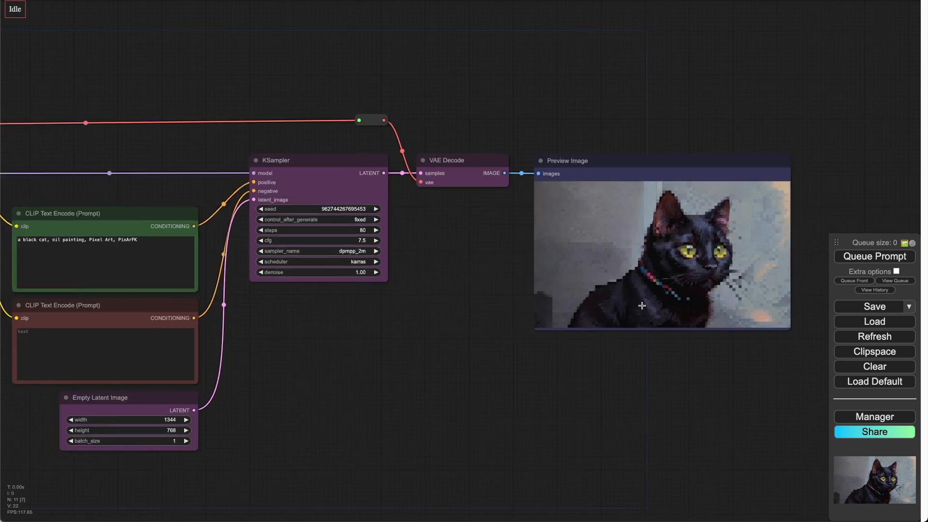
pyautogui.scroll(3, 641, 305)
pyautogui.scroll(4, 688, 268)
pyautogui.scroll(-4, 688, 268)
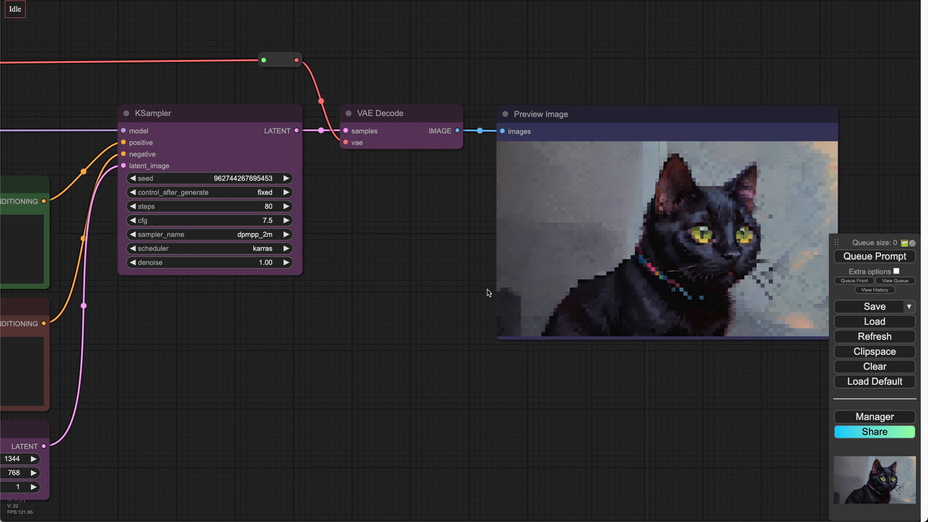
pyautogui.scroll(-2, 420, 312)
pyautogui.scroll(-1, 374, 301)
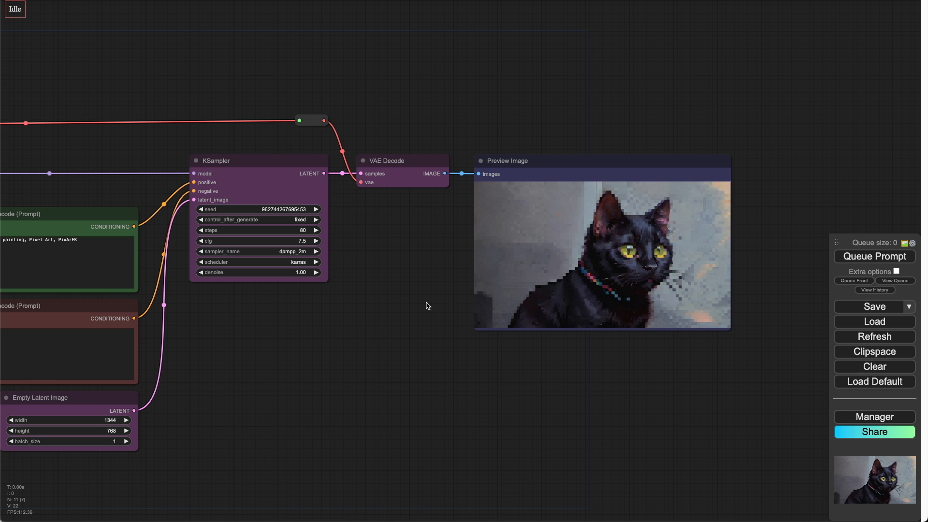
# Step: Set the first LoRA's strength_model to 0.5
pyautogui.moveTo(388, 332); pyautogui.dragTo(601, 321)
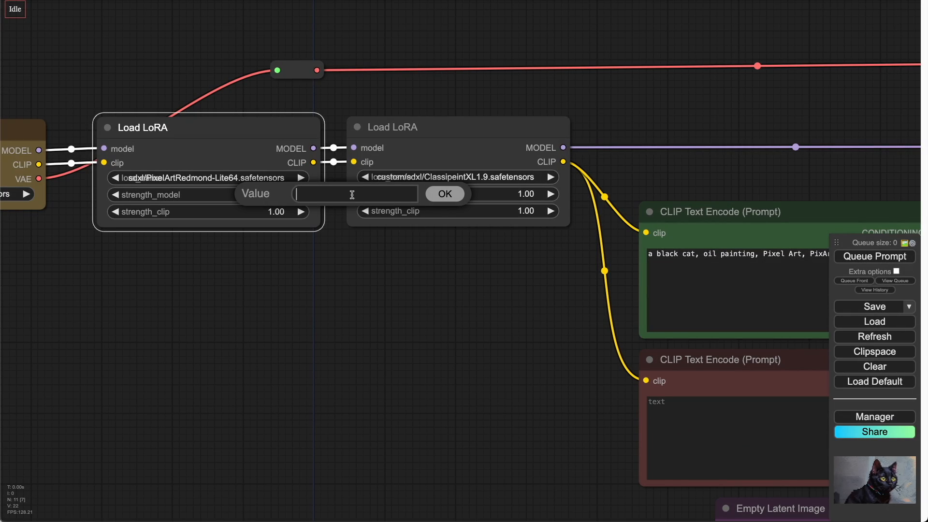
pyautogui.write('0.5')
pyautogui.press('Return')
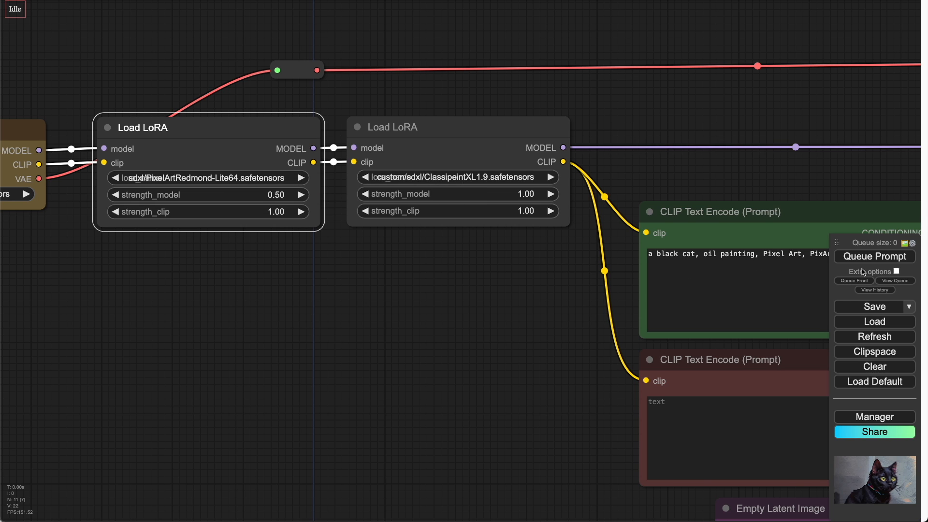
# Step: Queue the prompt again and examine the newly generated preview image
pyautogui.click(870, 259)
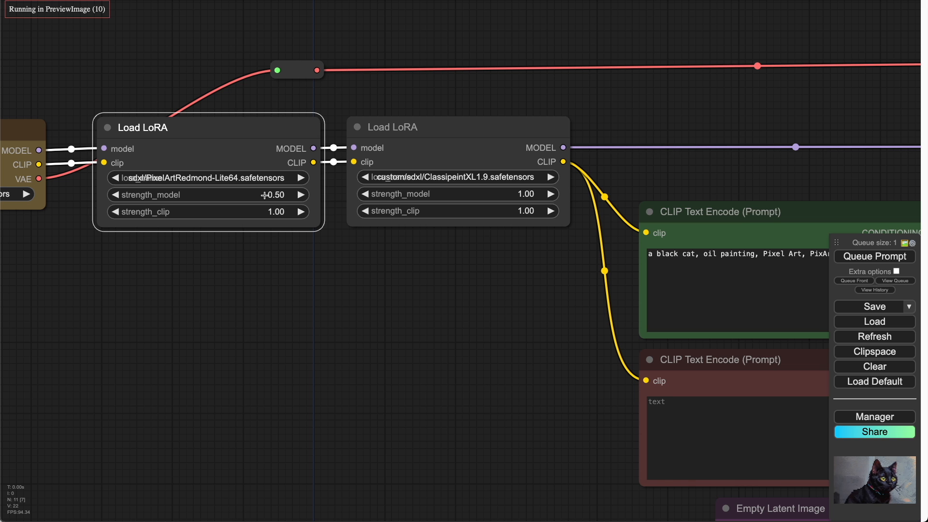
pyautogui.scroll(-4, 415, 279)
pyautogui.moveTo(650, 162); pyautogui.dragTo(29, 131)
pyautogui.scroll(8, 520, 244)
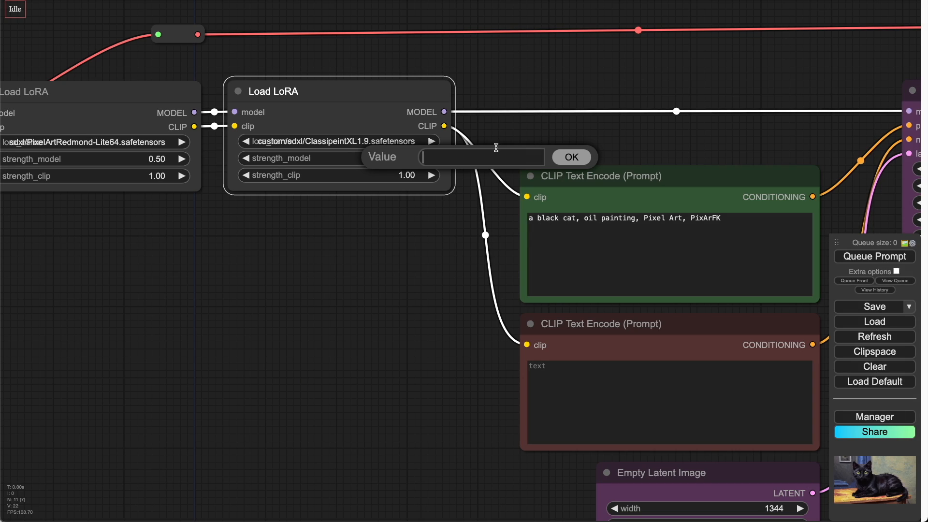
# Step: Set the second LoRA's strength_model to 1
pyautogui.write('6')
pyautogui.press('BackSpace')
pyautogui.write('01')
pyautogui.press('Return')
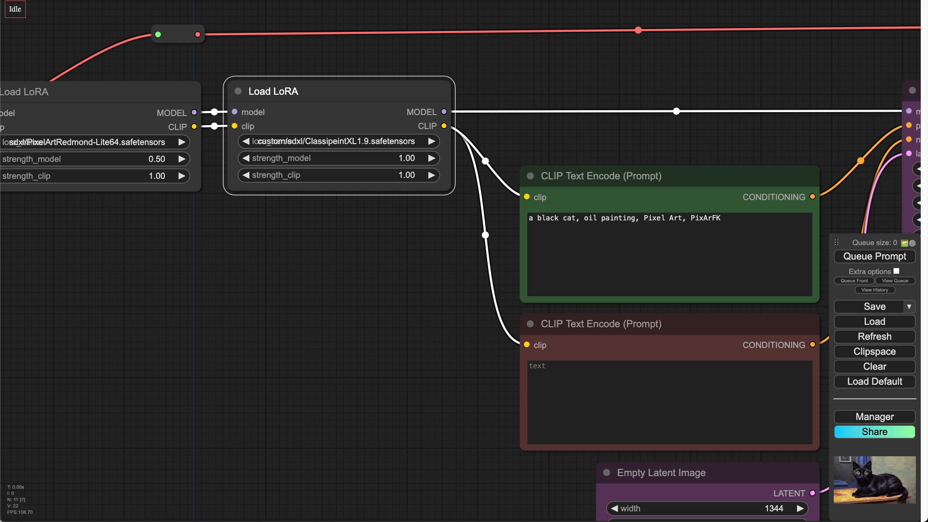
# Step: Regenerate the image with KSampler steps at 30 and examine the preview
pyautogui.click(114, 157)
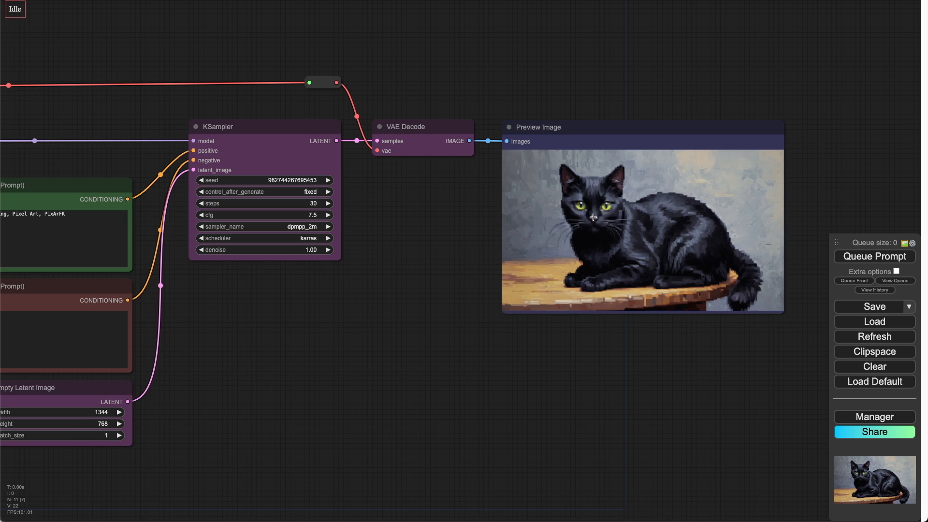
pyautogui.scroll(5, 593, 217)
pyautogui.scroll(4, 593, 217)
pyautogui.scroll(-3, 493, 159)
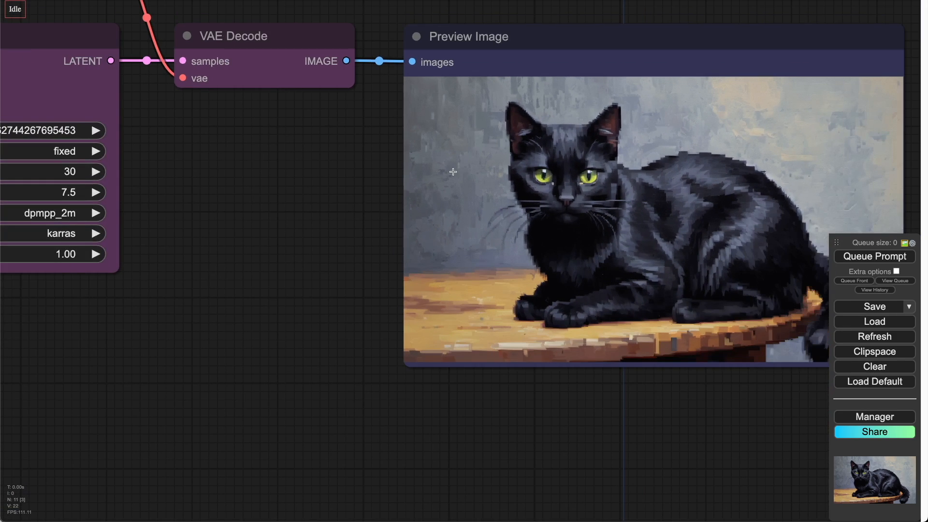
pyautogui.moveTo(360, 204); pyautogui.dragTo(284, 218)
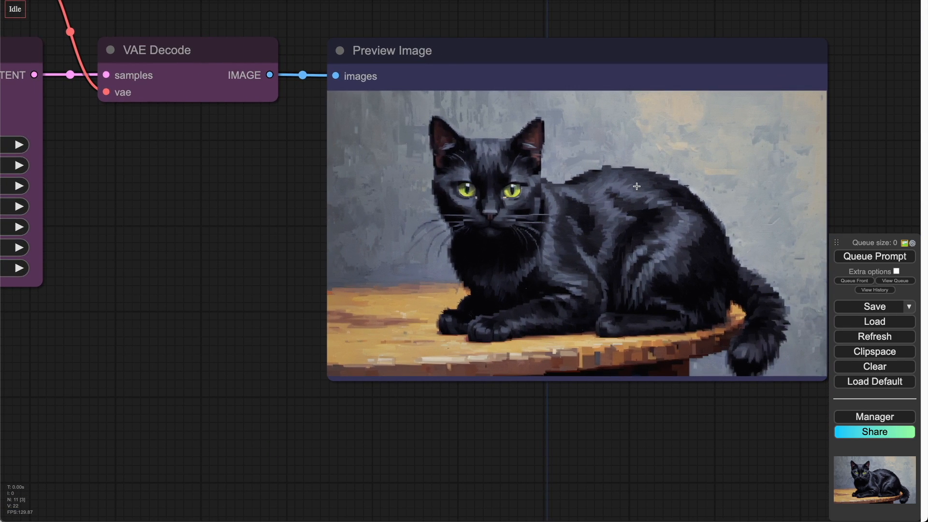
pyautogui.scroll(-6, 636, 186)
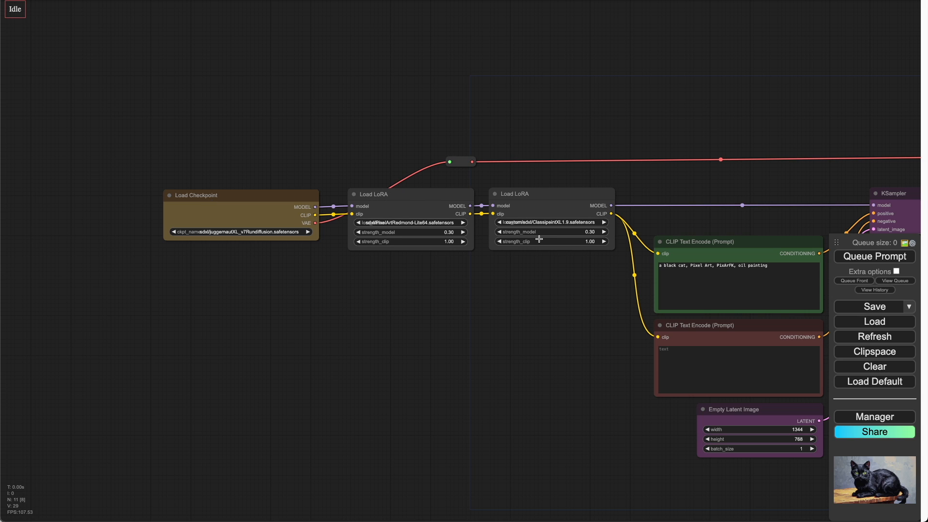
# Step: Examine the workflow's LoRA strengths and prompt, then the latest generated preview image
pyautogui.moveTo(644, 175); pyautogui.dragTo(263, 121)
pyautogui.moveTo(332, 135); pyautogui.dragTo(290, 100)
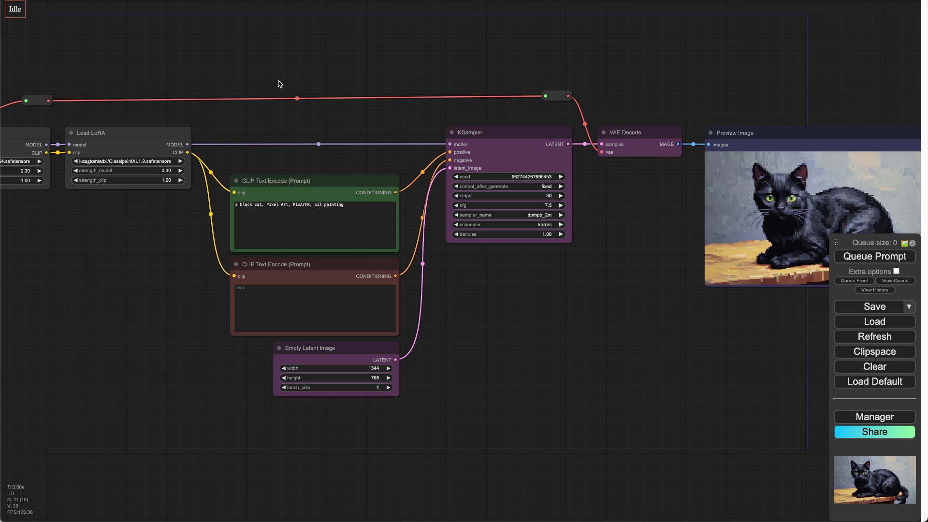
pyautogui.moveTo(279, 83); pyautogui.dragTo(441, 82)
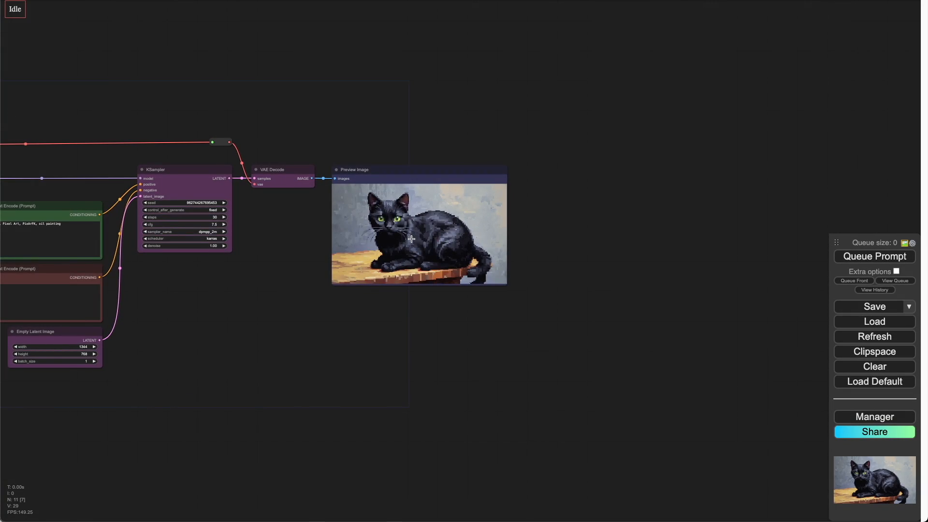
pyautogui.scroll(5, 410, 239)
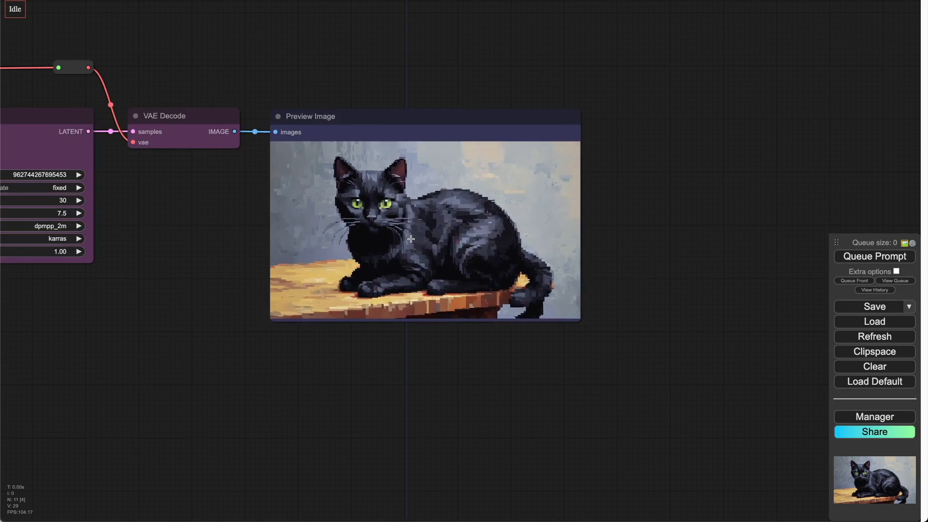
pyautogui.scroll(5, 410, 238)
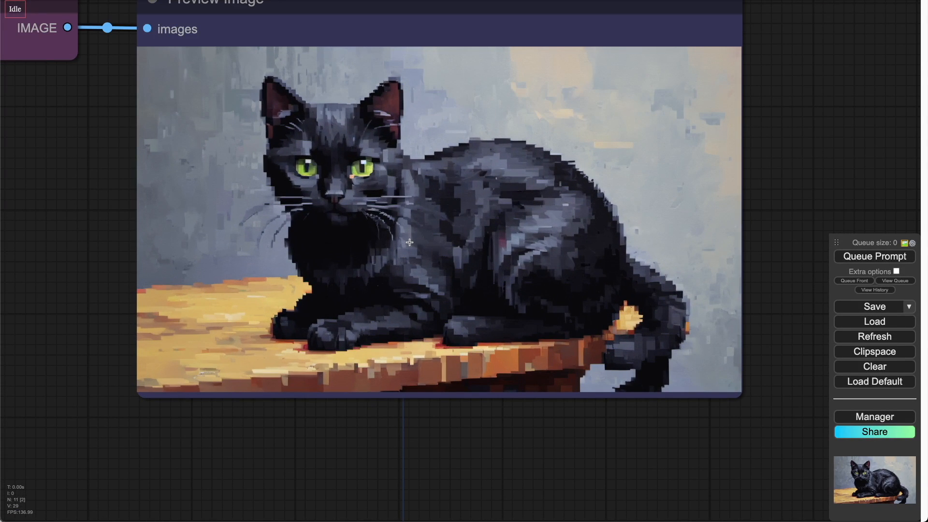